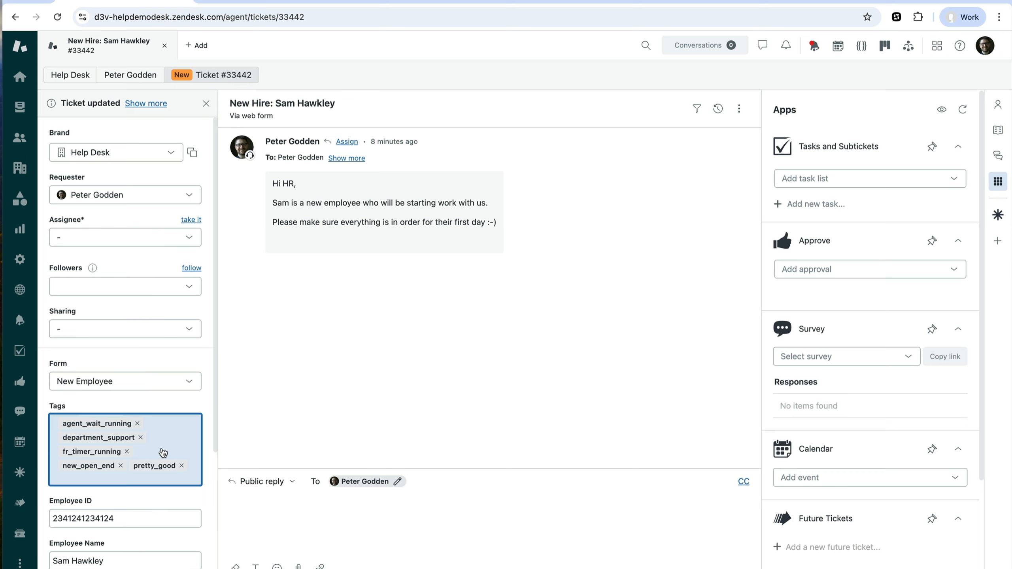
# Add the task "IT things to do" to the new-hire ticket and check the task's available actions and the ticket's employee fields
pyautogui.click(802, 205)
pyautogui.write('I')
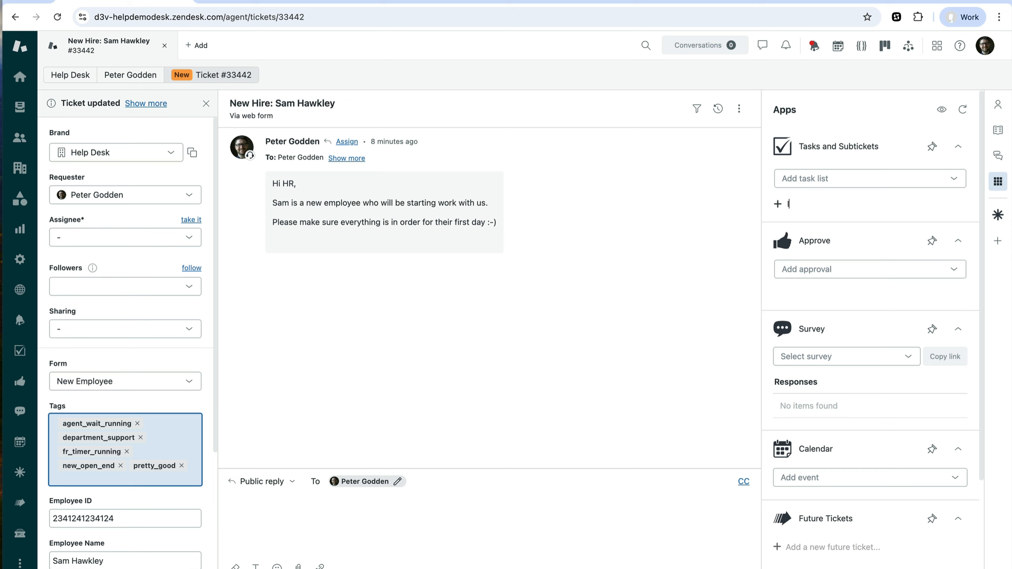
pyautogui.write('T things to do')
pyautogui.press('Return')
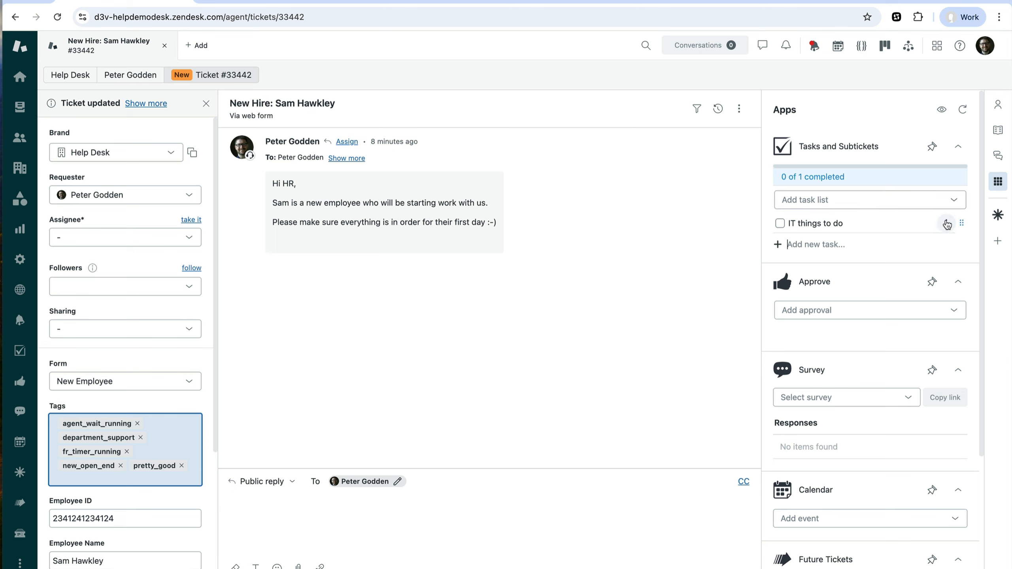
pyautogui.click(947, 224)
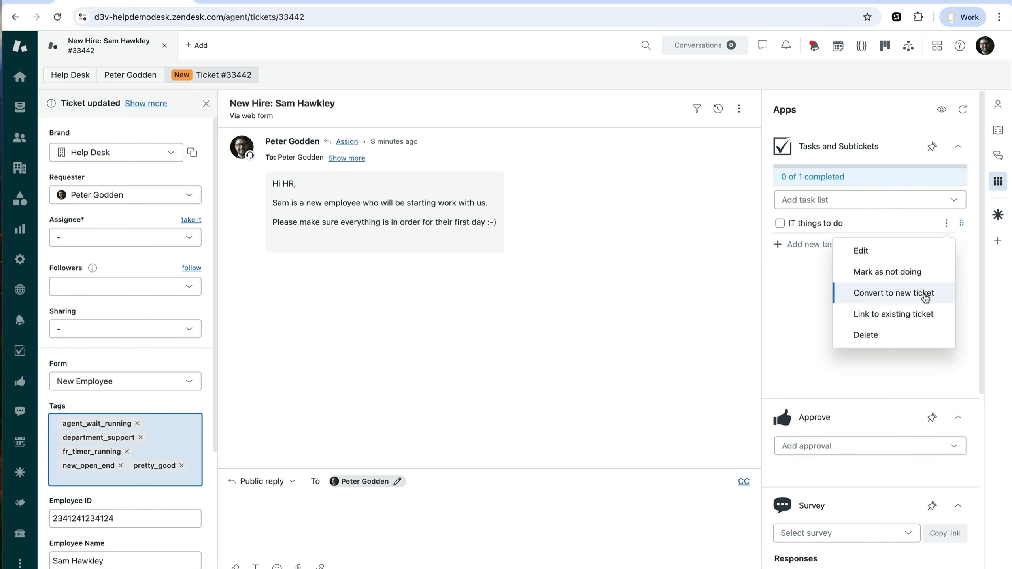
pyautogui.scroll(-4, 187, 438)
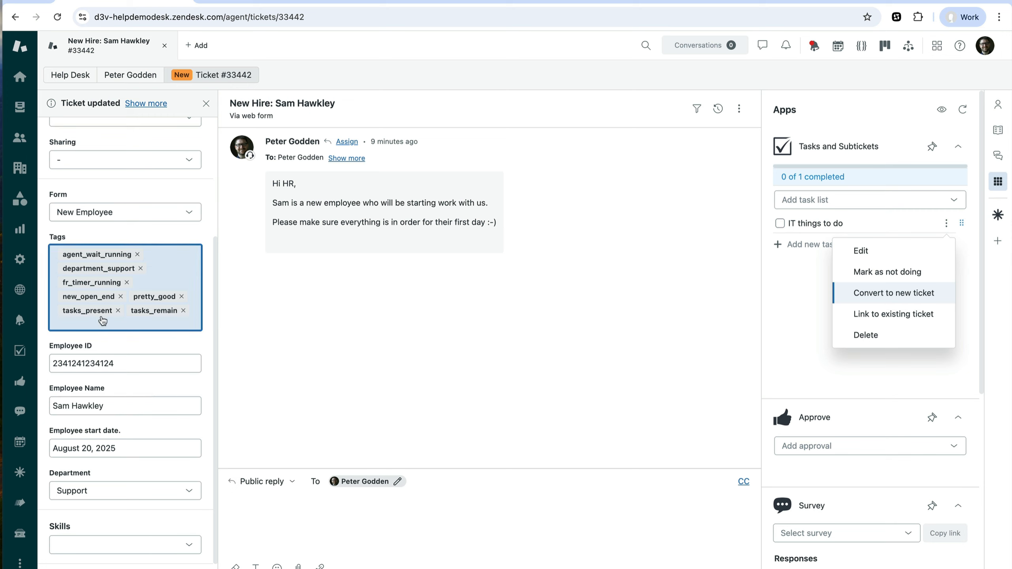
# Start a new ticket template in Tasks and Subtickets, with "IT Onboarding: New Employee" as both its name and its subject
pyautogui.click(20, 351)
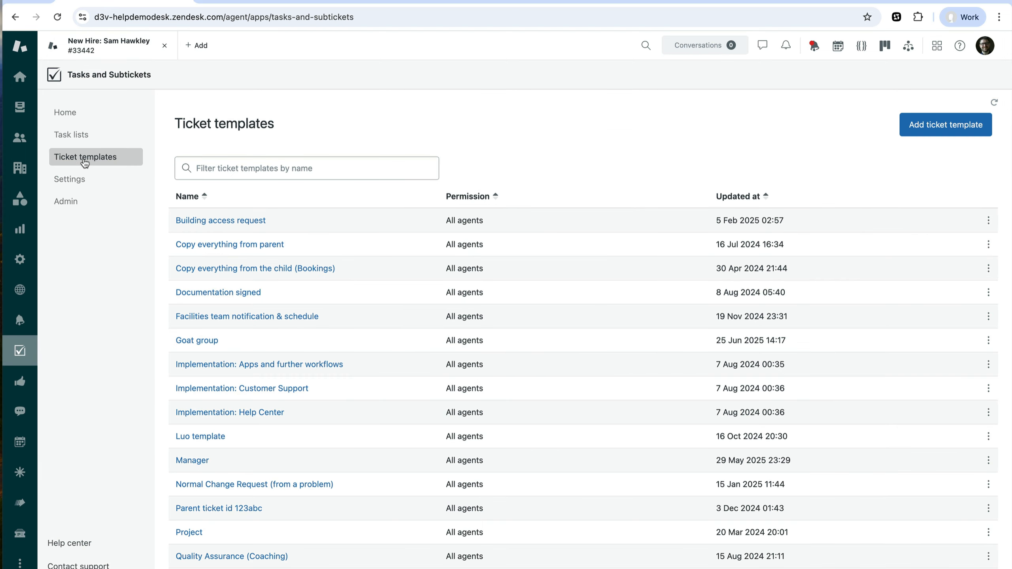
pyautogui.click(981, 133)
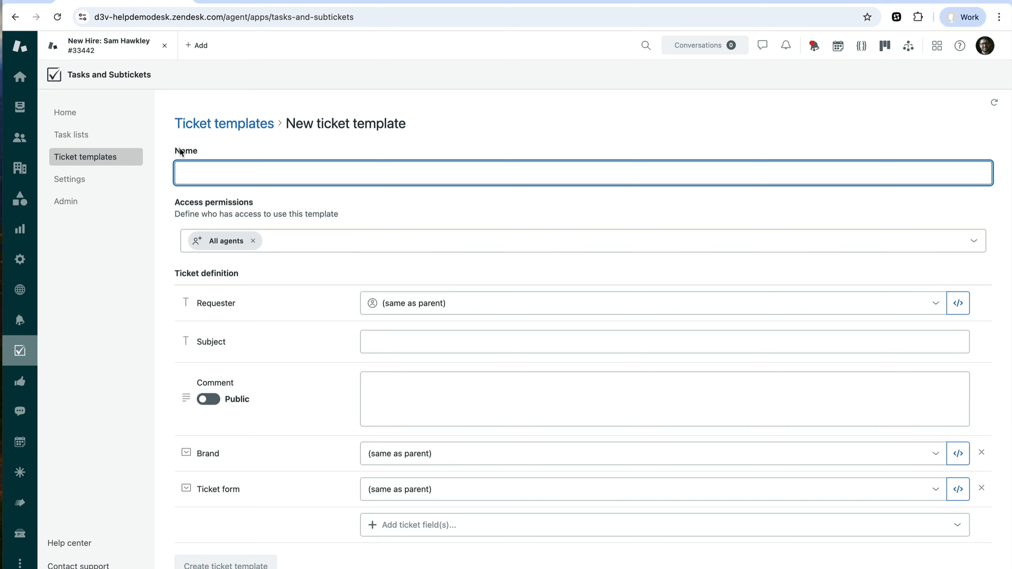
pyautogui.scroll(-1, 500, 389)
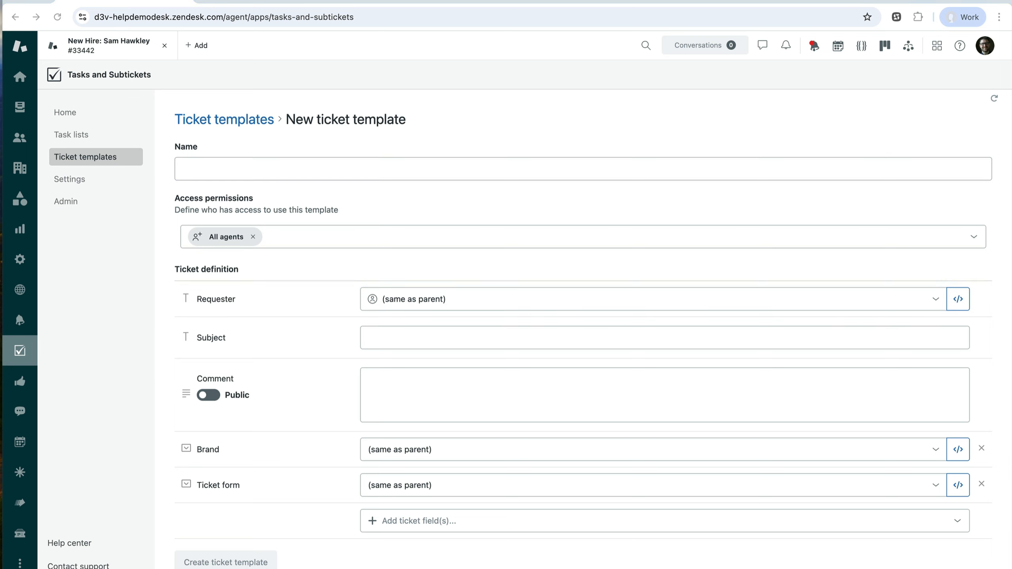
pyautogui.click(256, 170)
pyautogui.write('IT Onboarding: New Employee')
pyautogui.click(445, 337)
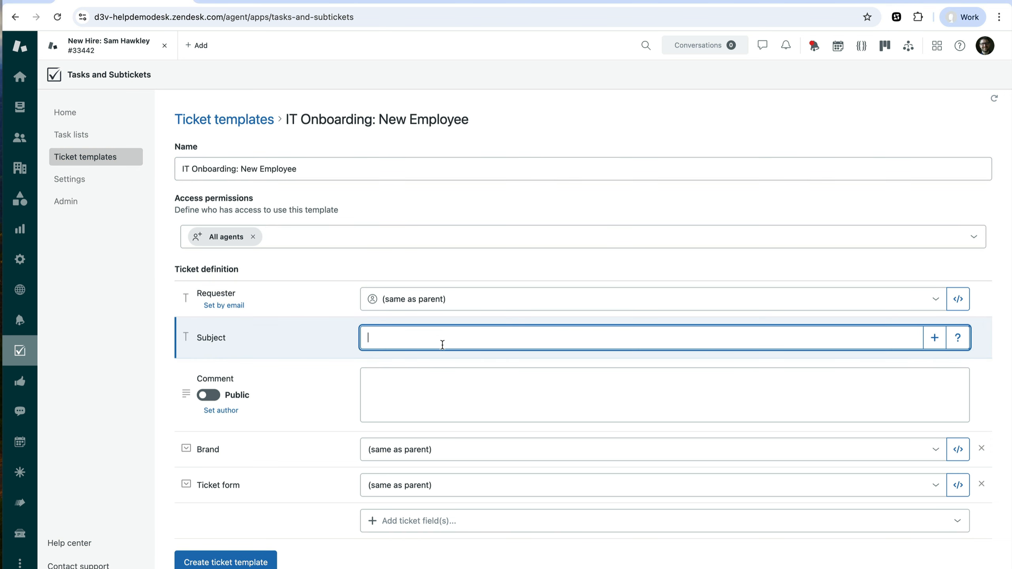
pyautogui.write('IT Onboarding: New Employee')
# Paste the prepared IT onboarding message, from "Hi team," to "Thanks!", into the template's comment and read it through
pyautogui.click(439, 407)
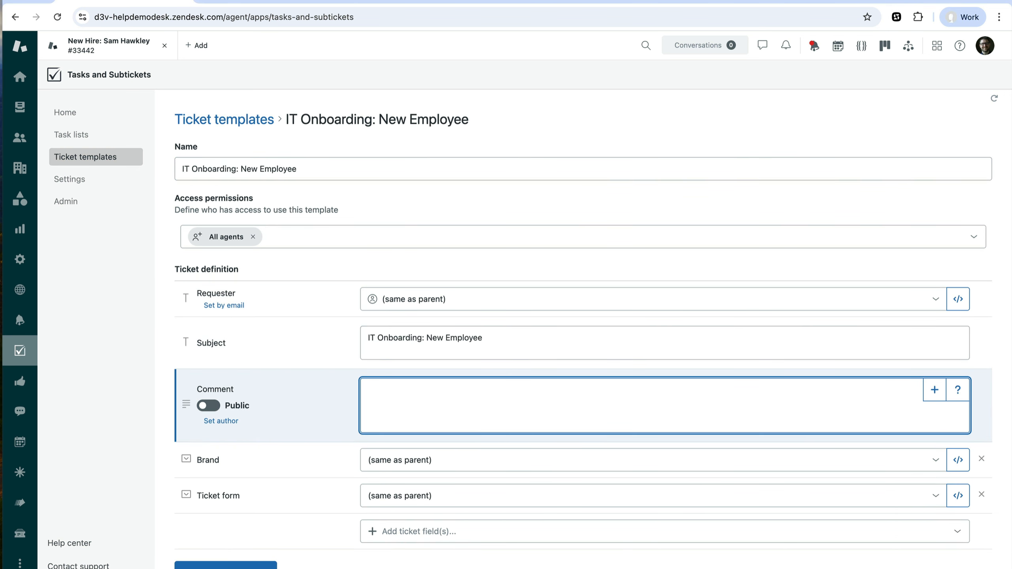
pyautogui.press('super+Tab')
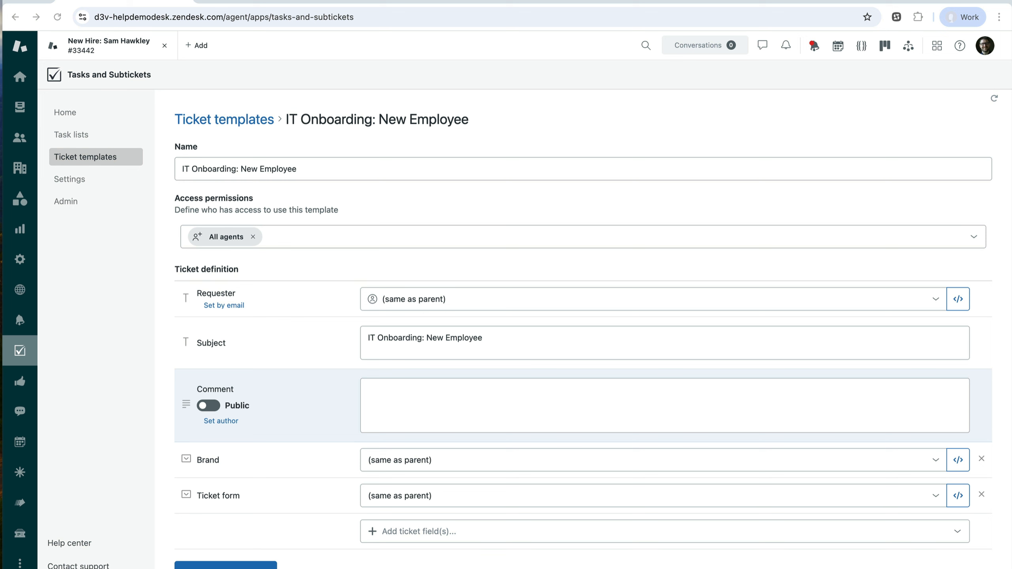
pyautogui.click(458, 402)
pyautogui.hotkey('ctrl', 'v')
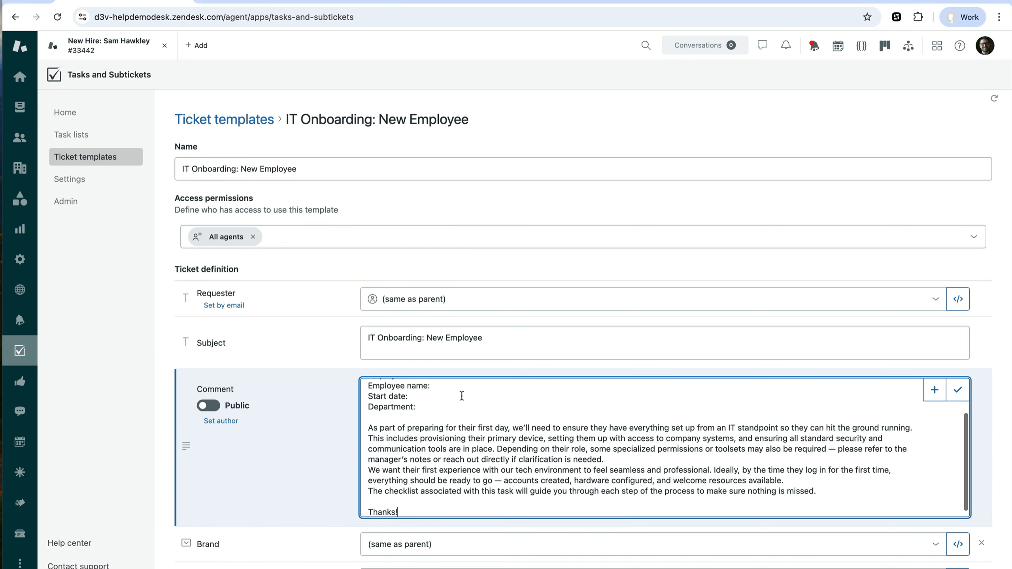
pyautogui.scroll(3, 464, 383)
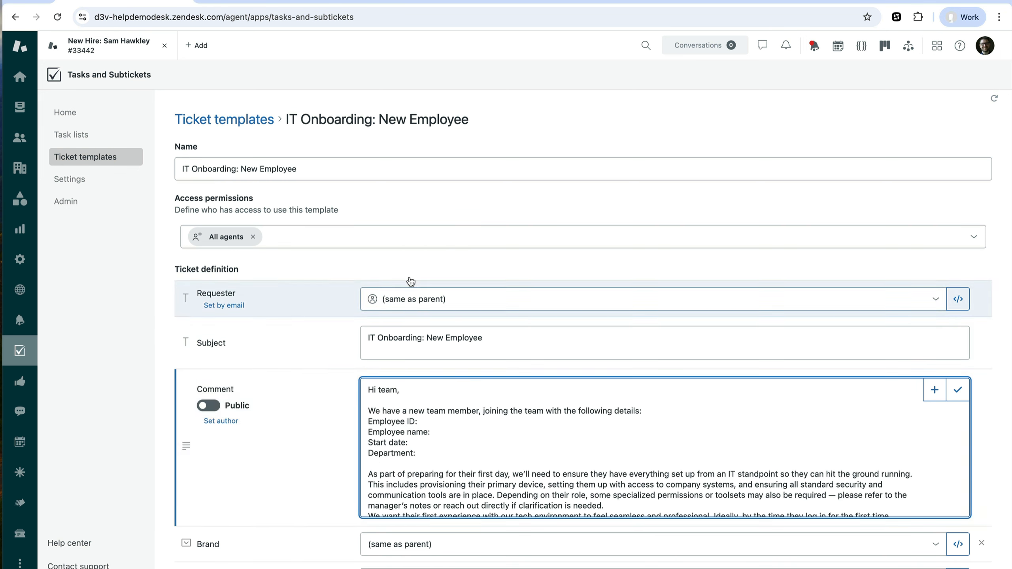
pyautogui.scroll(-3, 438, 411)
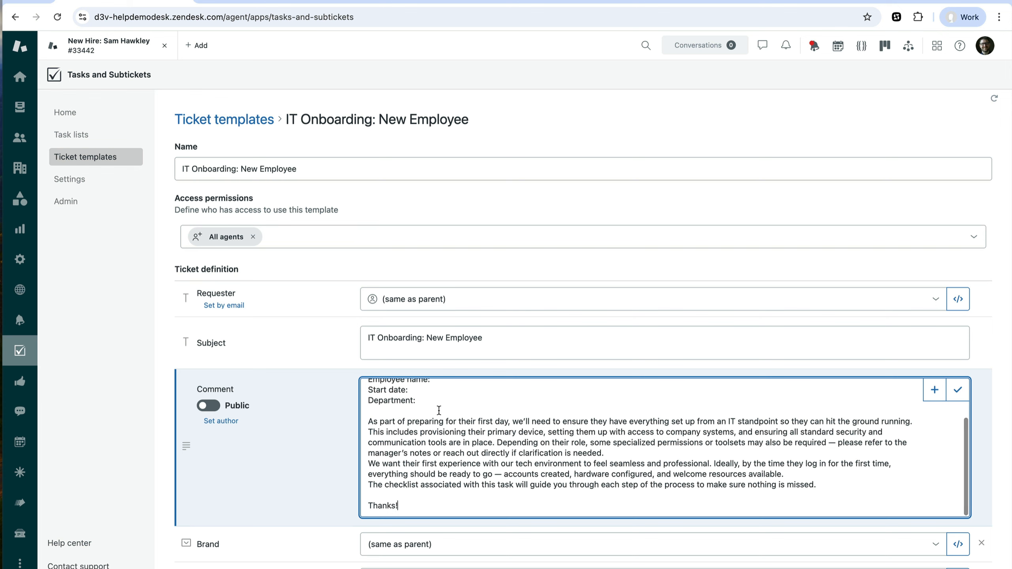
pyautogui.scroll(3, 439, 410)
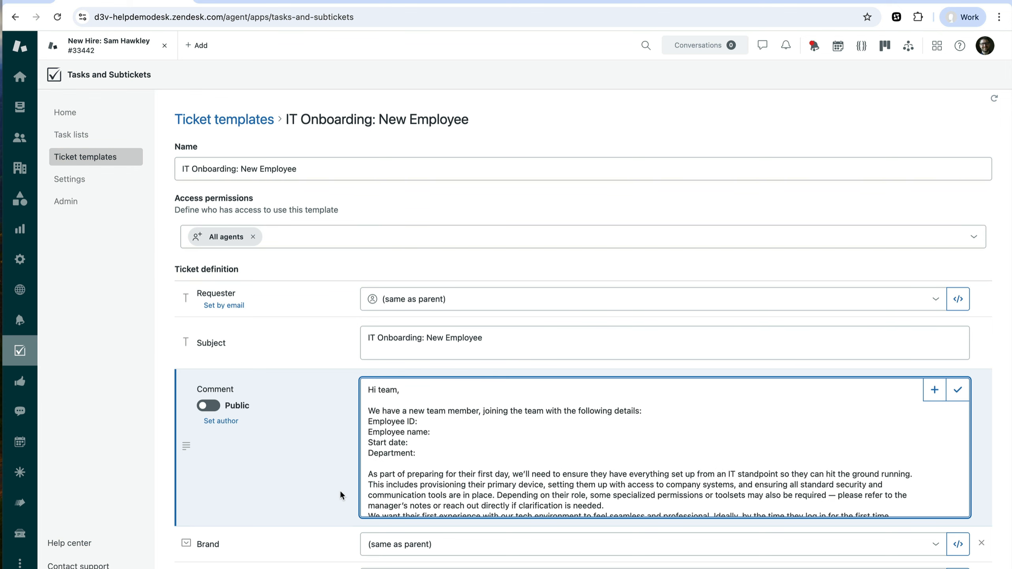
# Browse the ticket fields that can be added to the template without adding any
pyautogui.scroll(-3, 340, 495)
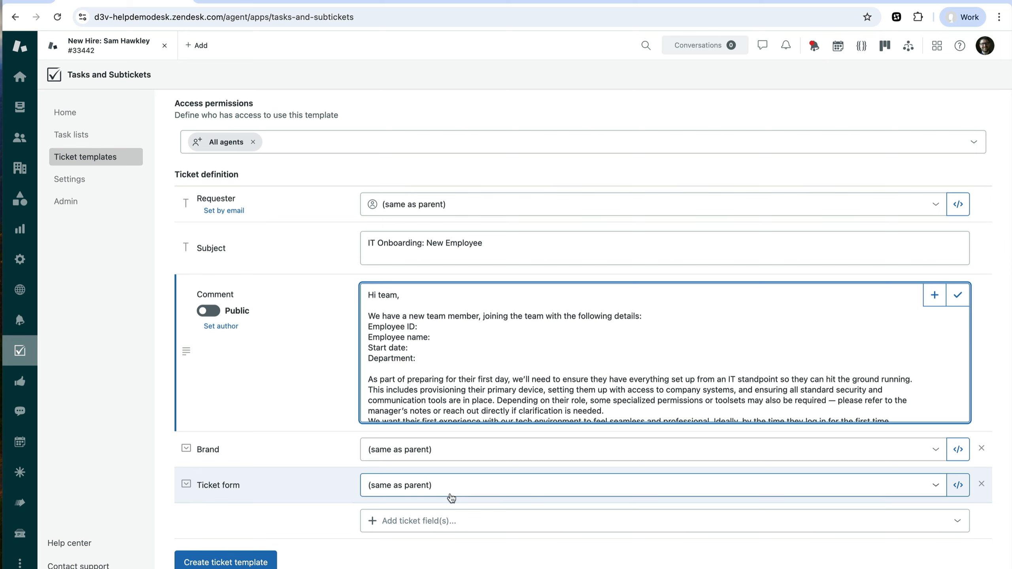
pyautogui.click(474, 522)
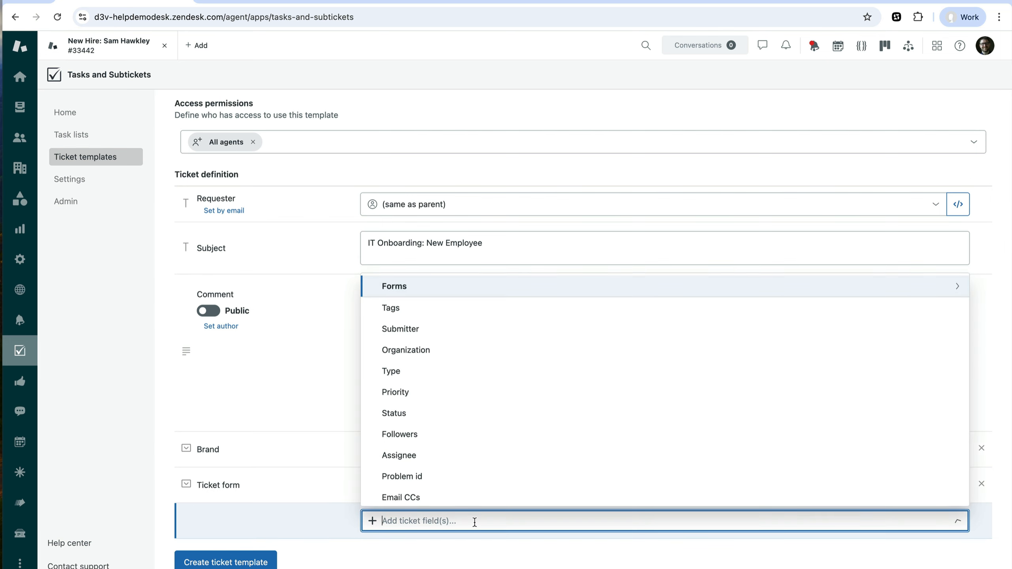
pyautogui.scroll(-8, 494, 439)
pyautogui.scroll(-15, 496, 437)
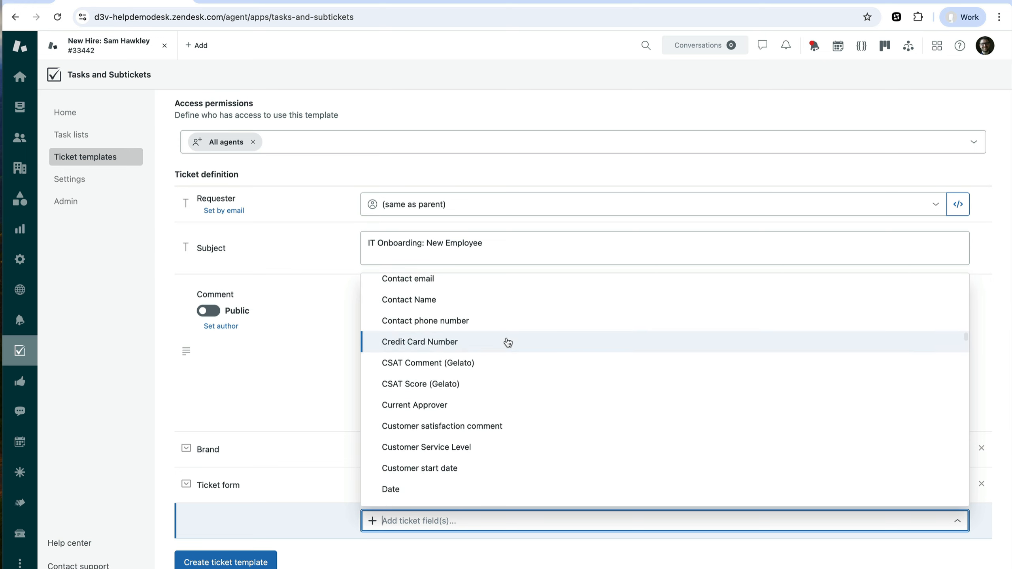
pyautogui.scroll(1, 508, 325)
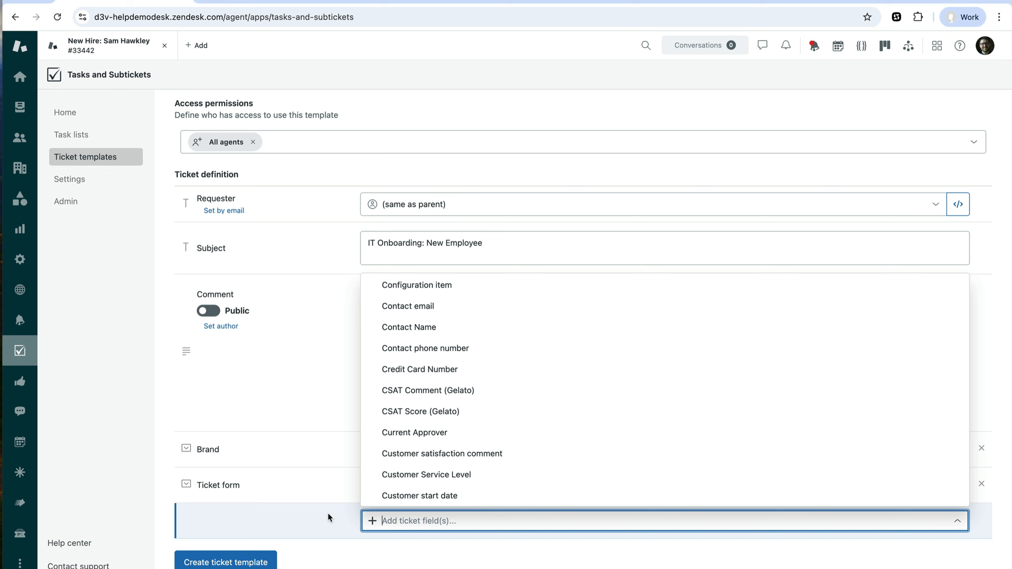
pyautogui.click(302, 340)
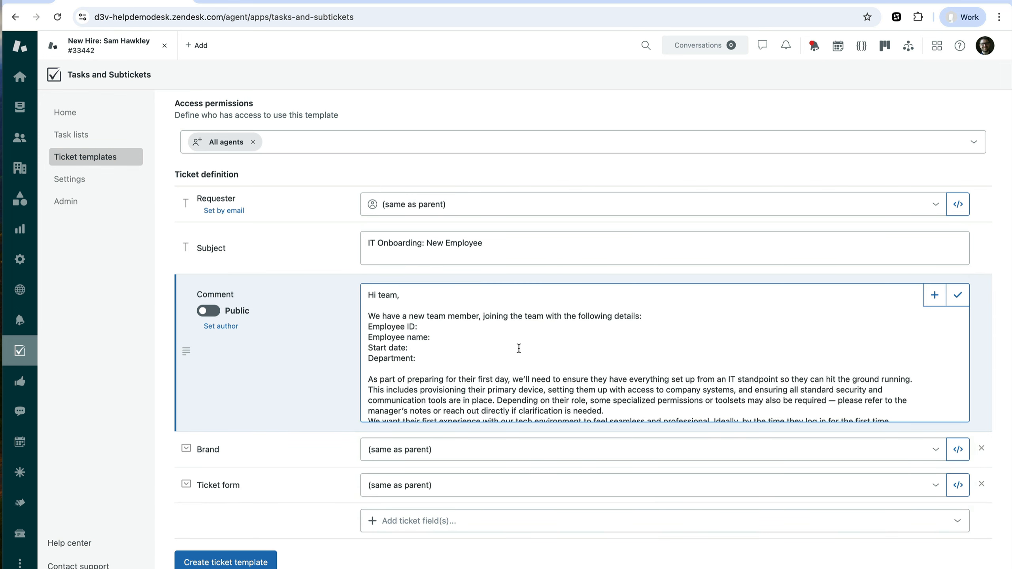
# Insert the parent ticket's Employee ID placeholder on the comment's "Employee ID:" line and remove the duplicate label
pyautogui.click(490, 327)
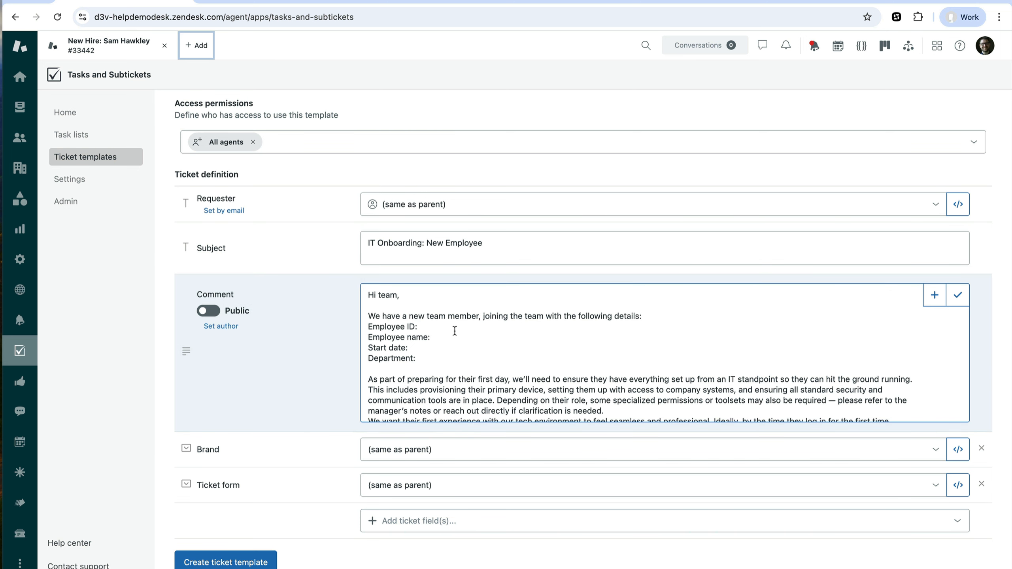
pyautogui.click(934, 295)
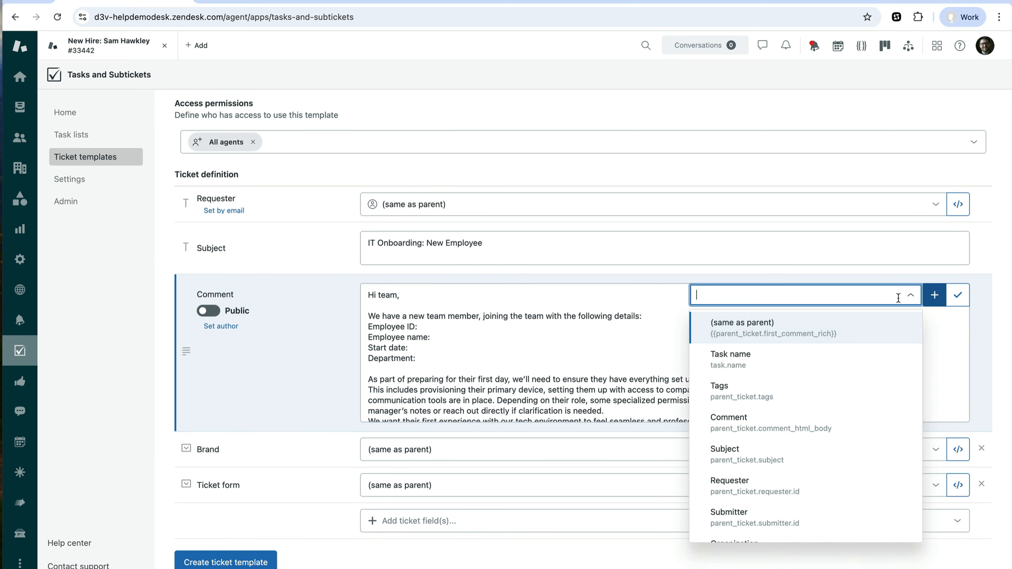
pyautogui.write('employee ')
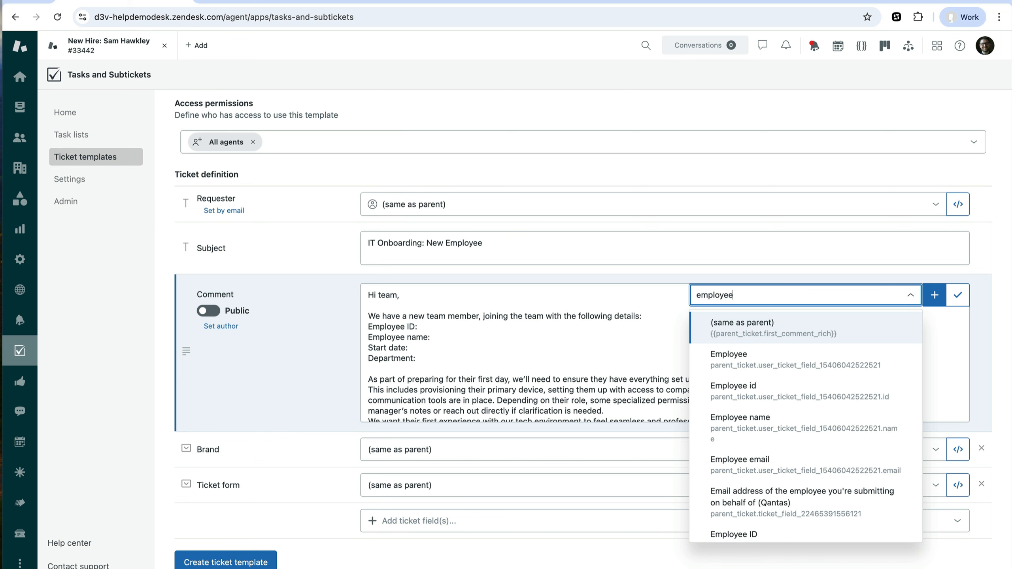
pyautogui.write('ID')
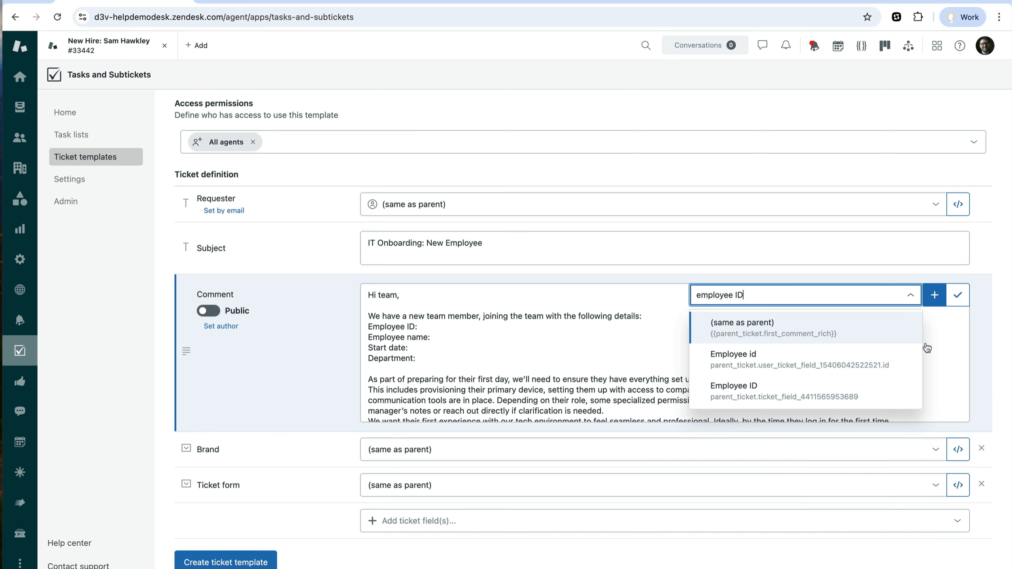
pyautogui.click(804, 396)
pyautogui.moveTo(420, 326); pyautogui.dragTo(474, 327)
pyautogui.press('BackSpace')
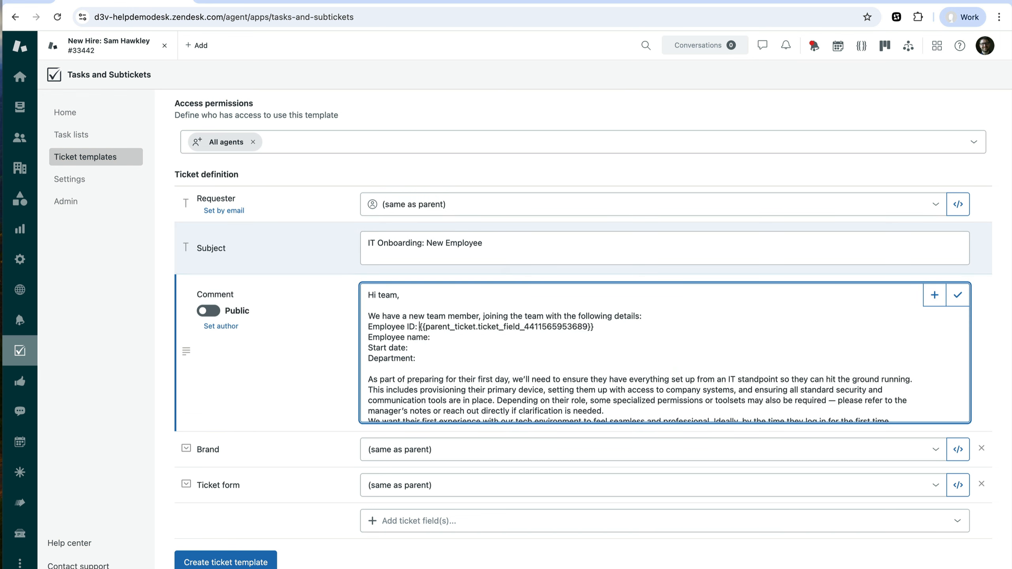
# Insert the parent ticket's Employee Name field placeholder on the "Employee name:" line and delete the repeated label
pyautogui.click(459, 340)
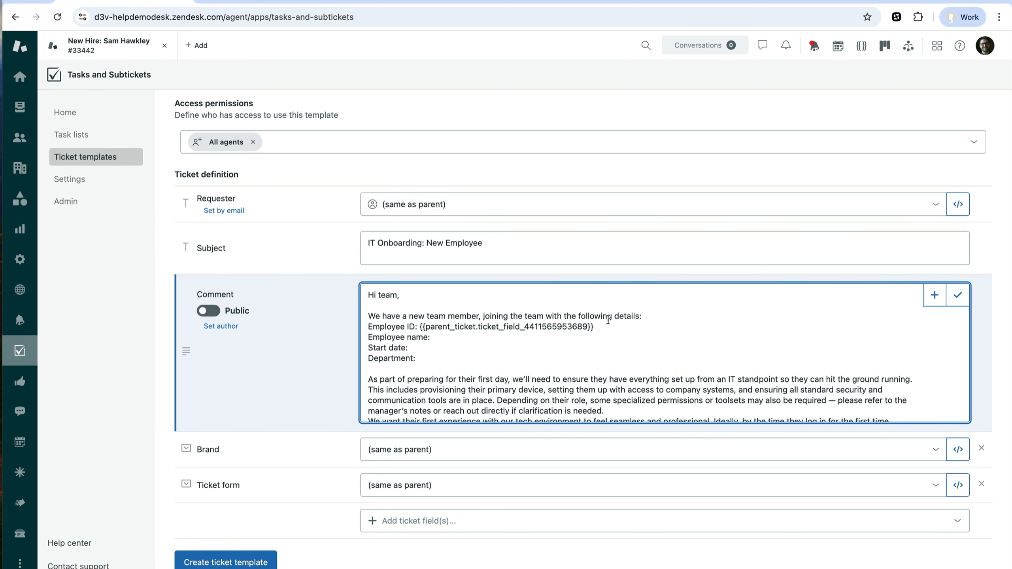
pyautogui.click(930, 296)
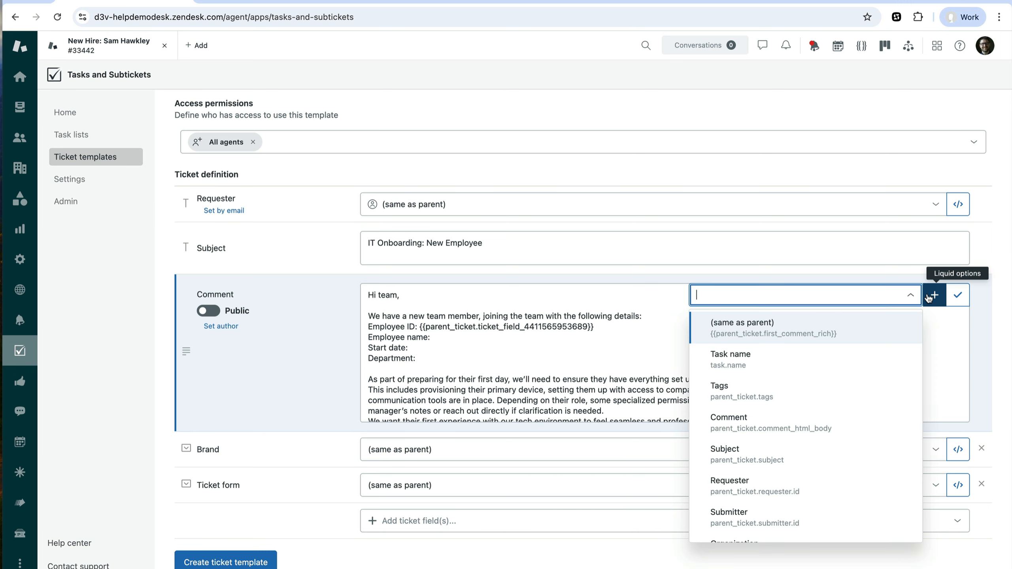
pyautogui.write('employ')
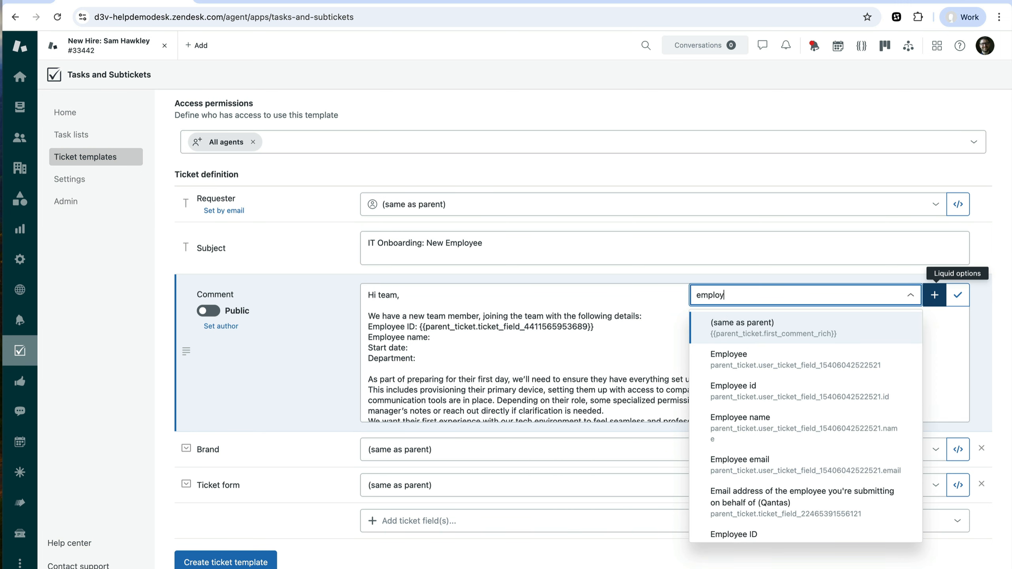
pyautogui.write('ee name')
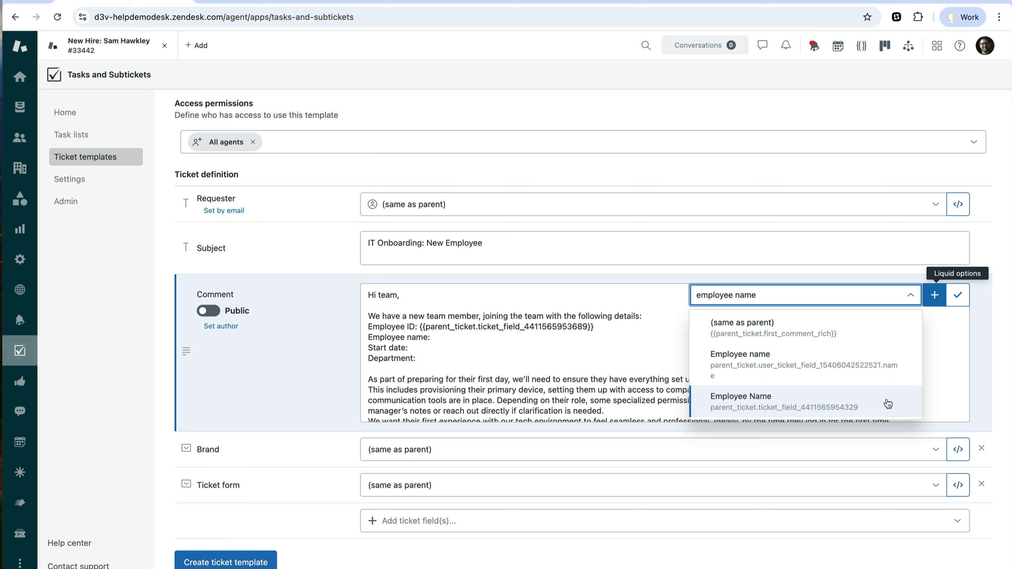
pyautogui.click(750, 401)
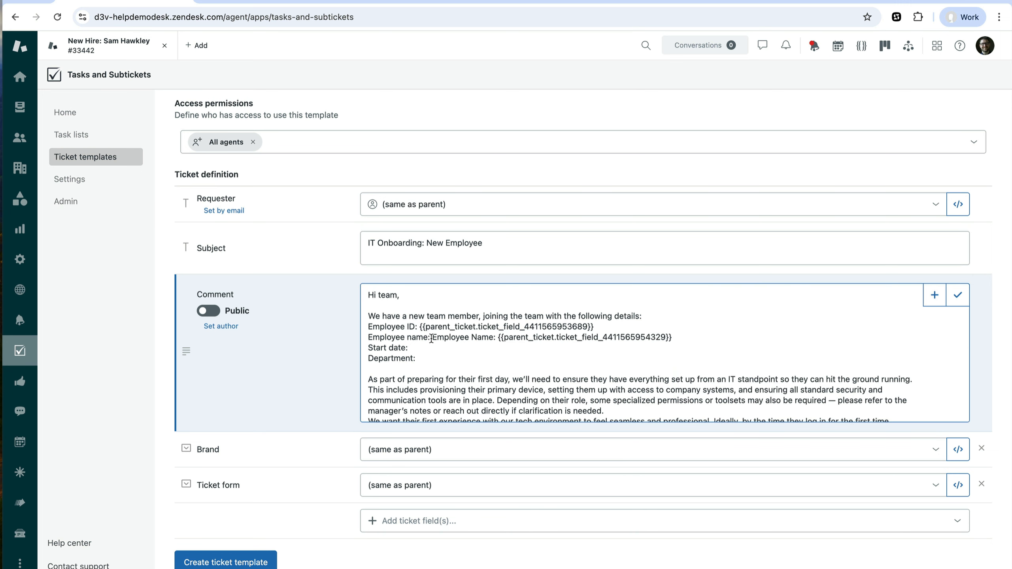
pyautogui.moveTo(431, 338); pyautogui.dragTo(496, 338)
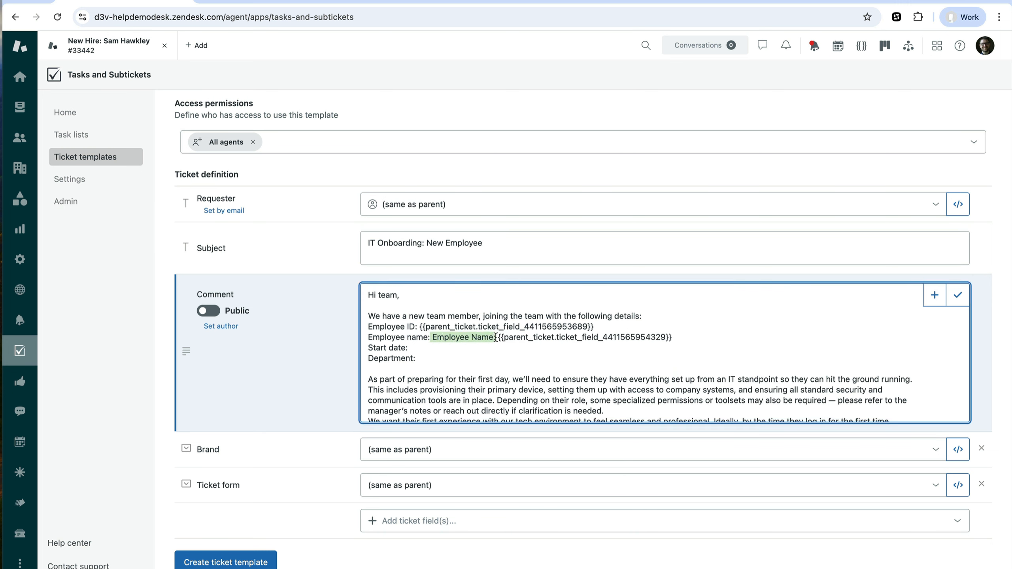
pyautogui.press('BackSpace')
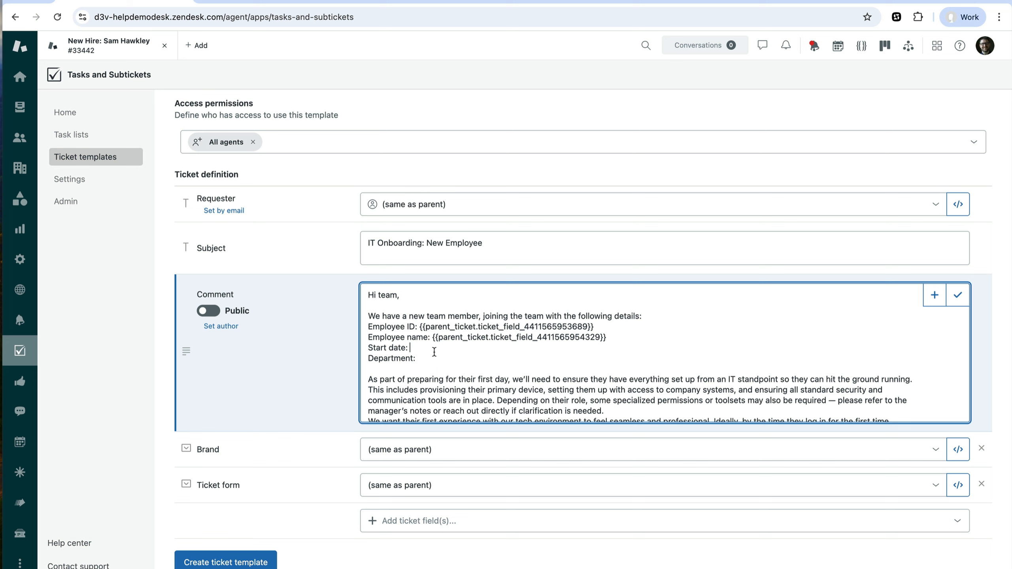
# Insert the "Employee start date." placeholder from the parent ticket on the "Start date:" line and delete its extra label
pyautogui.click(934, 295)
pyautogui.write('sta')
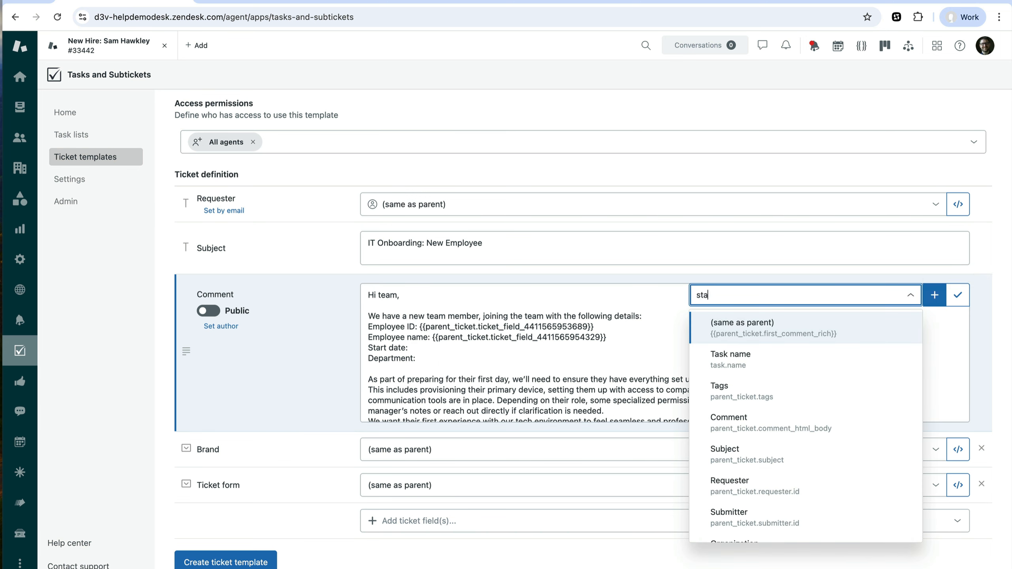
pyautogui.write('rt da')
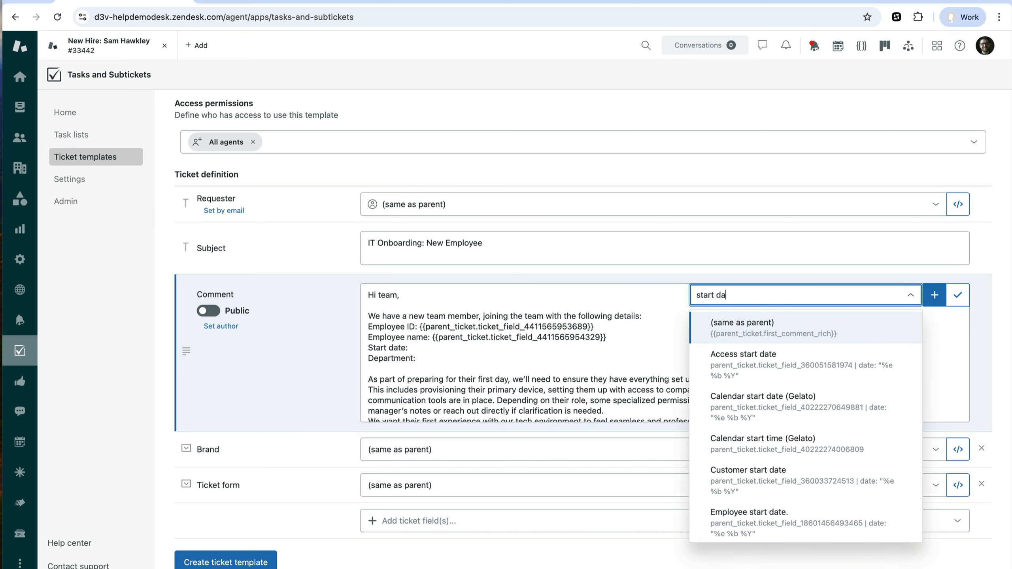
pyautogui.write('te')
pyautogui.click(775, 483)
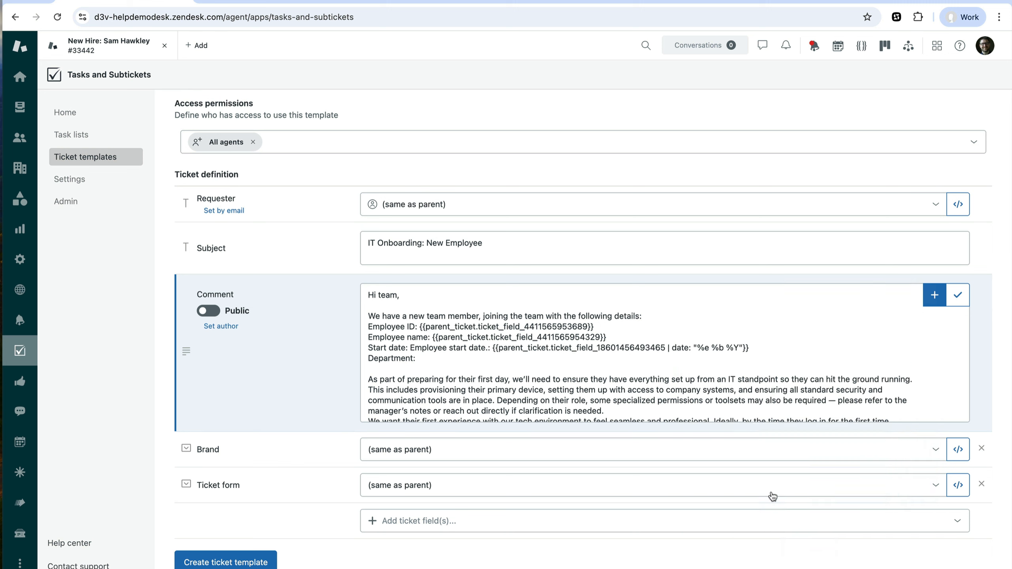
pyautogui.moveTo(410, 350); pyautogui.dragTo(490, 351)
pyautogui.press('BackSpace')
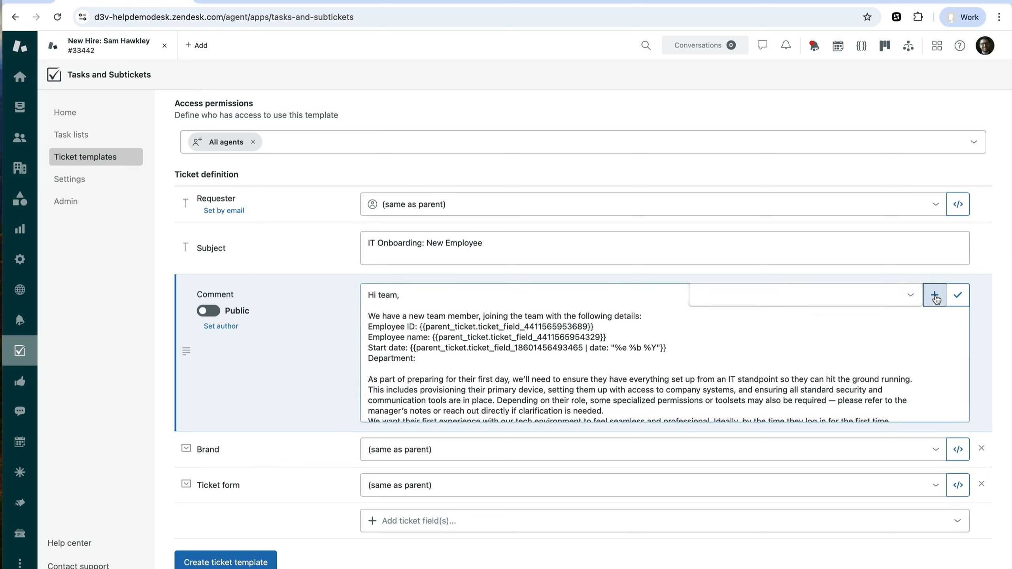
# Insert the parent ticket's Department placeholder on the comment's "Department:" line and remove the duplicate label
pyautogui.click(934, 295)
pyautogui.write('department')
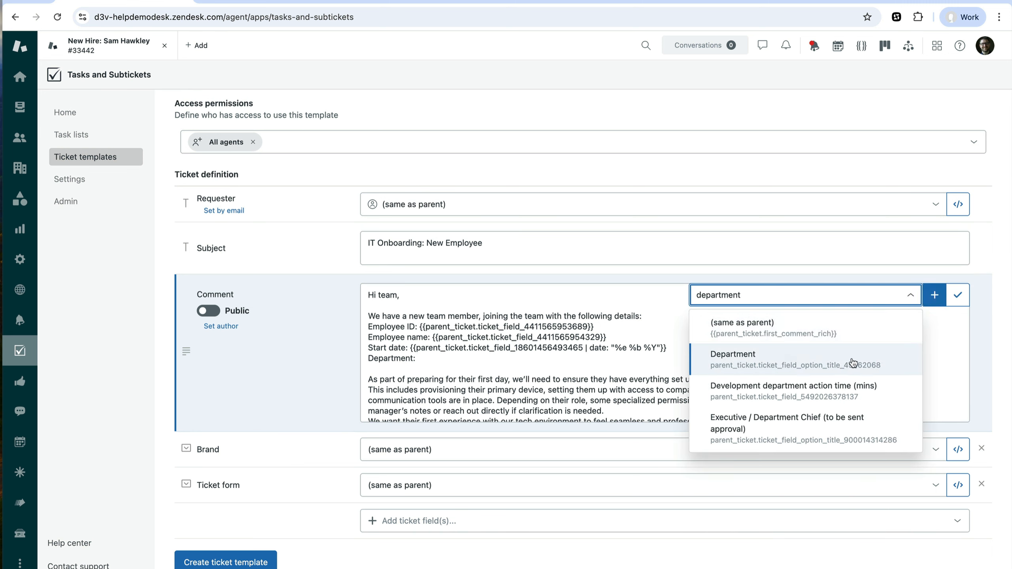
pyautogui.click(851, 360)
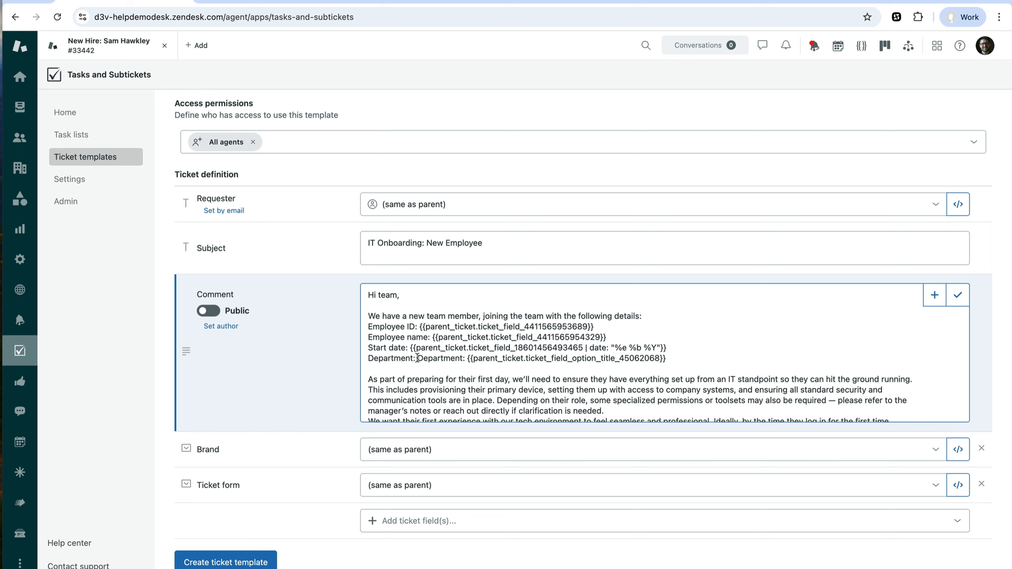
pyautogui.moveTo(418, 358); pyautogui.dragTo(472, 358)
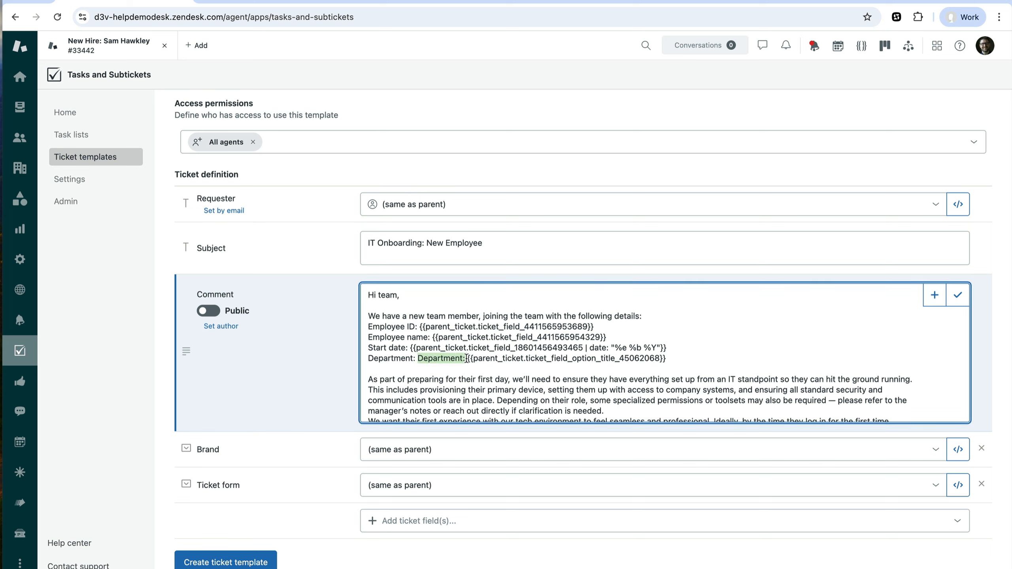
pyautogui.press('BackSpace')
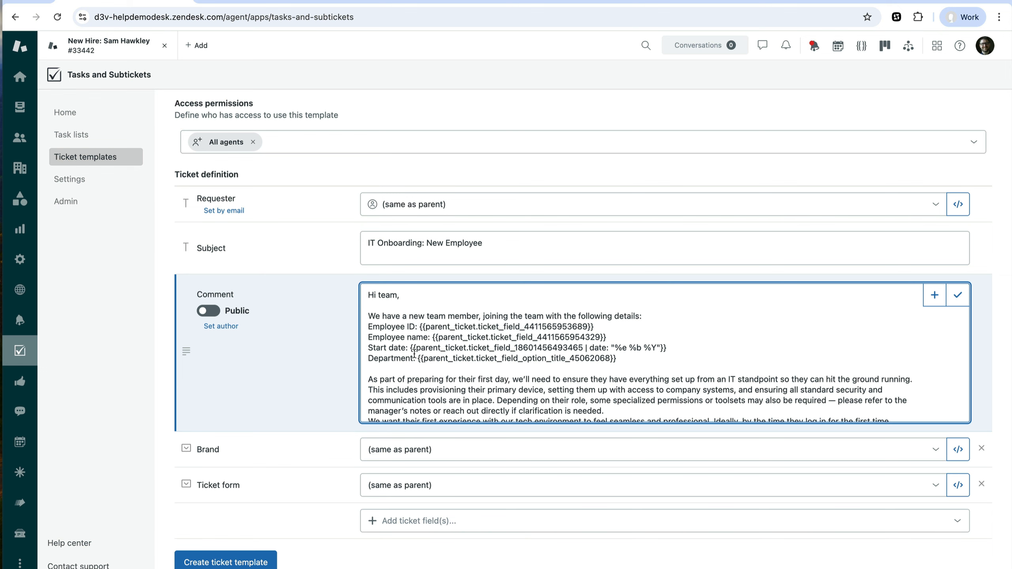
# Add the "Access start date" ticket field to the template
pyautogui.scroll(-2, 414, 353)
pyautogui.click(395, 520)
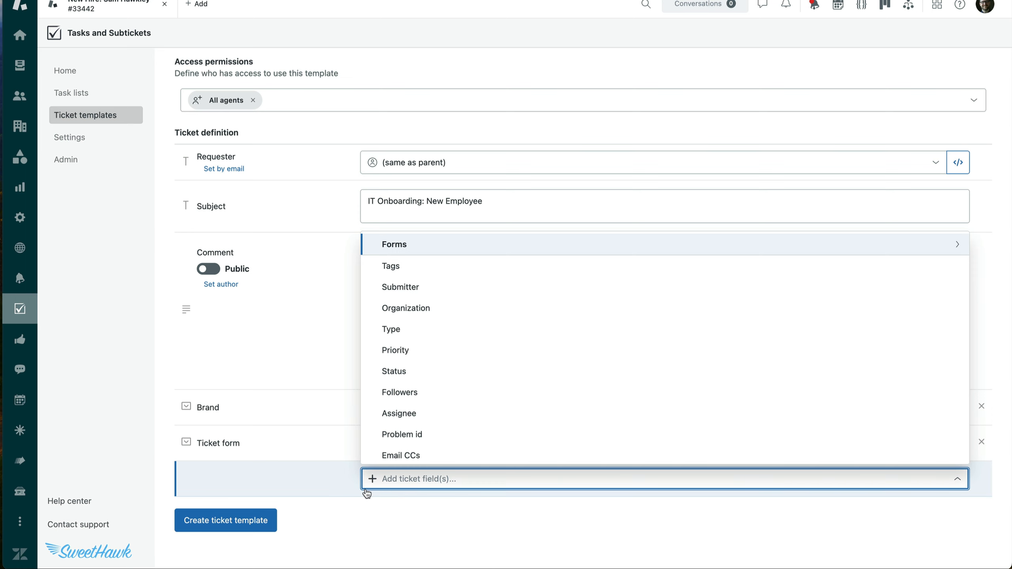
pyautogui.click(334, 474)
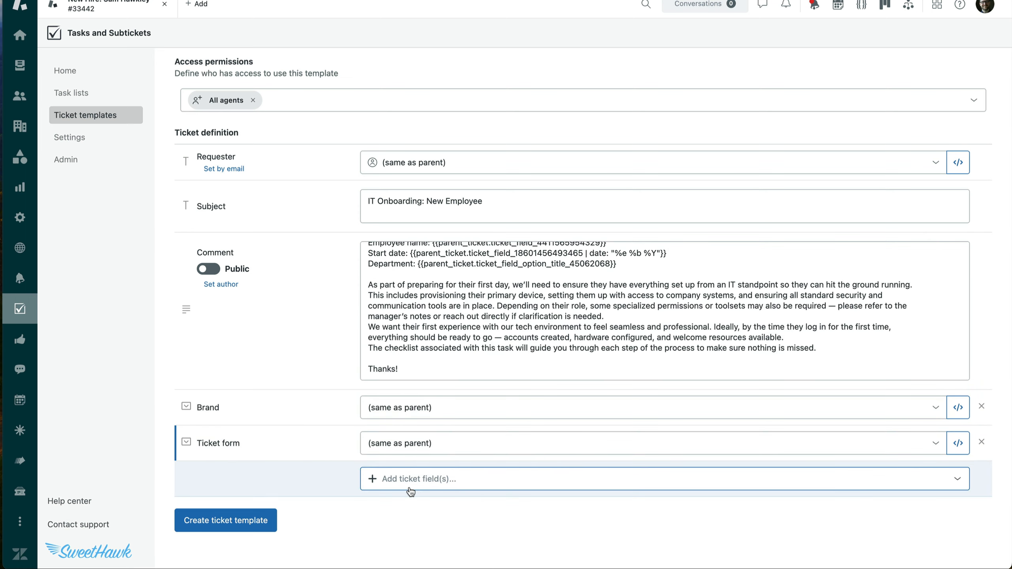
pyautogui.click(411, 478)
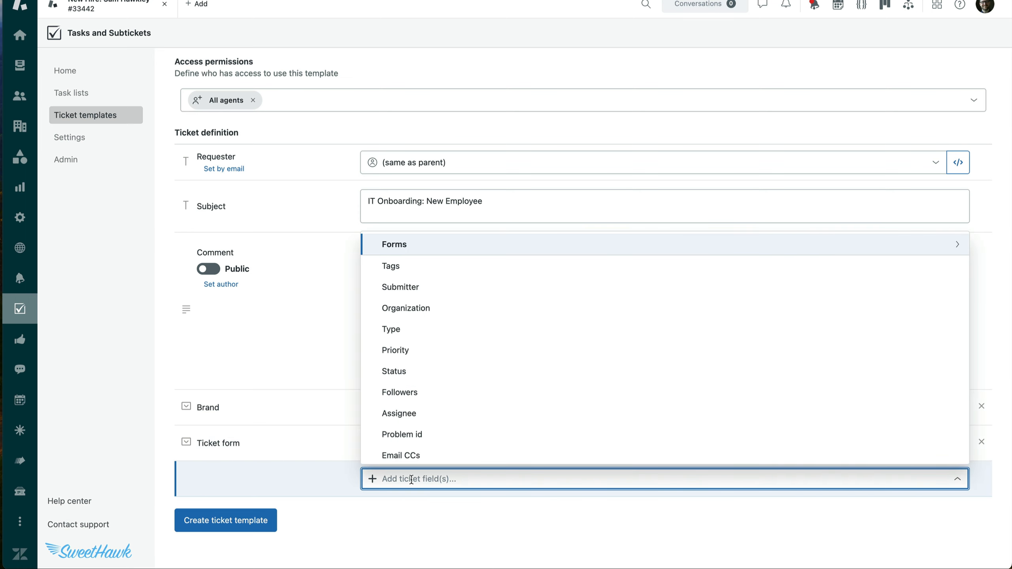
pyautogui.write('access s')
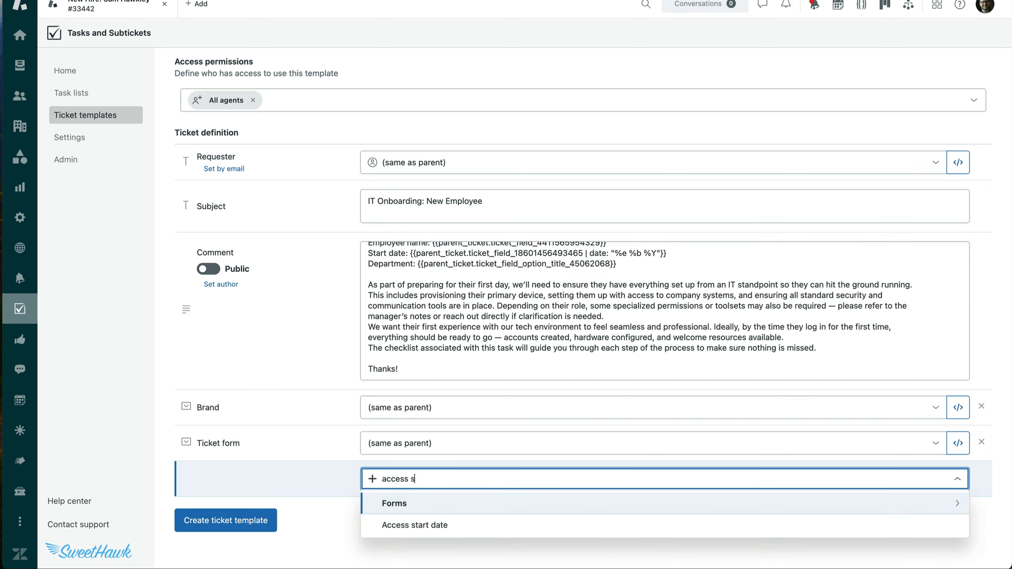
pyautogui.click(422, 528)
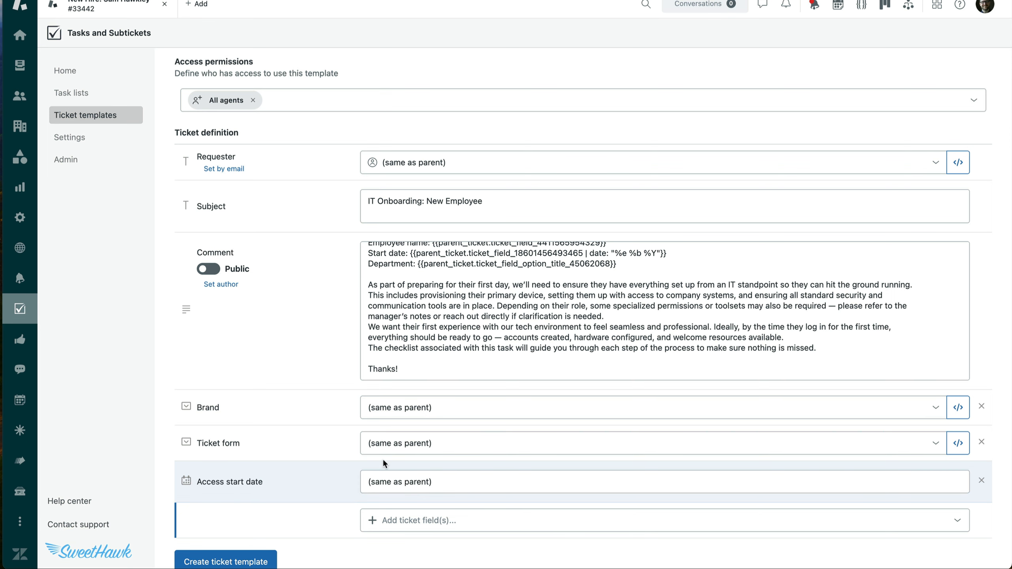
# Set the Access start date field to only the parent ticket's "Employee start date." placeholder and create the ticket template
pyautogui.scroll(3, 530, 288)
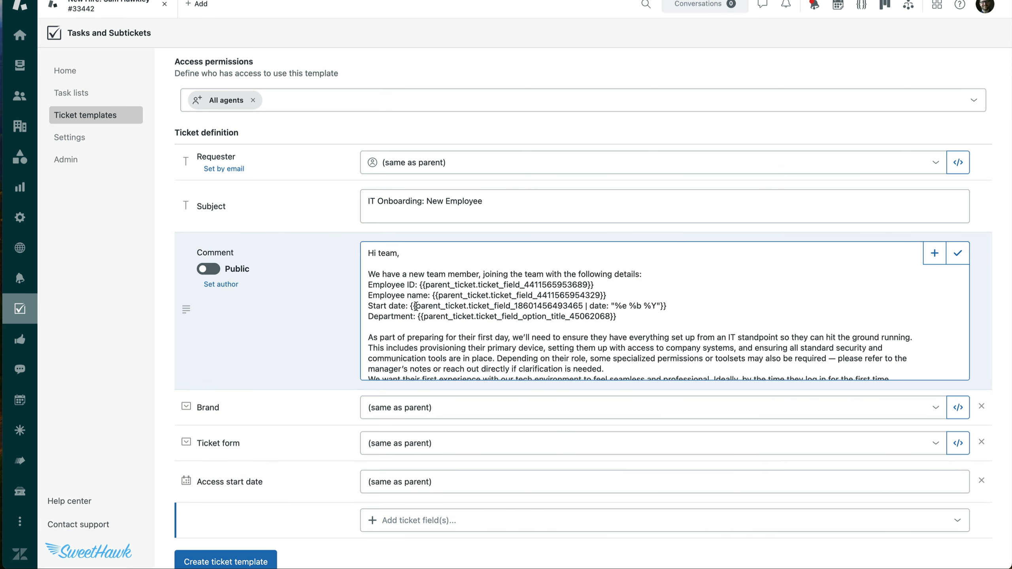
pyautogui.moveTo(411, 305); pyautogui.dragTo(664, 303)
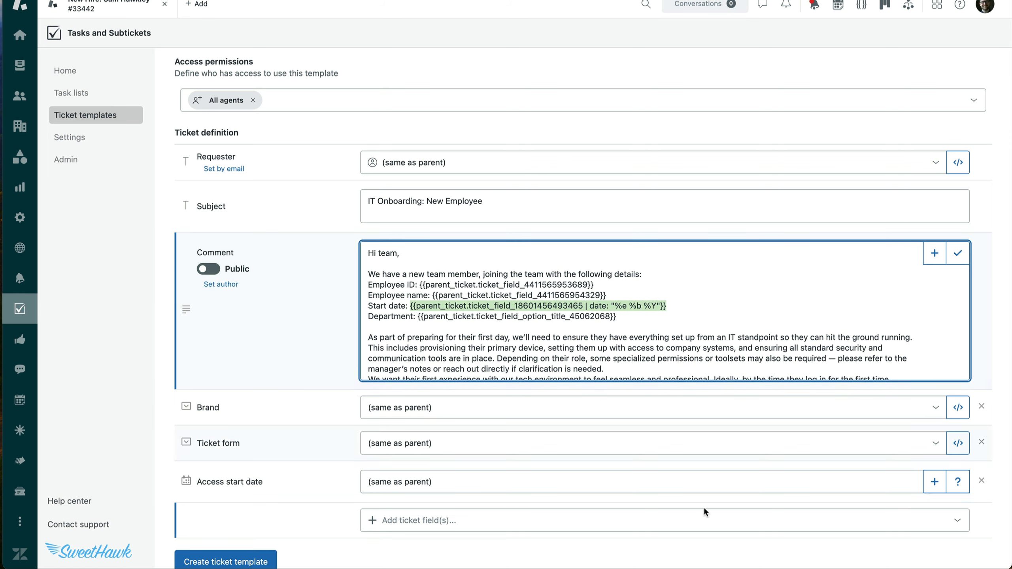
pyautogui.click(507, 487)
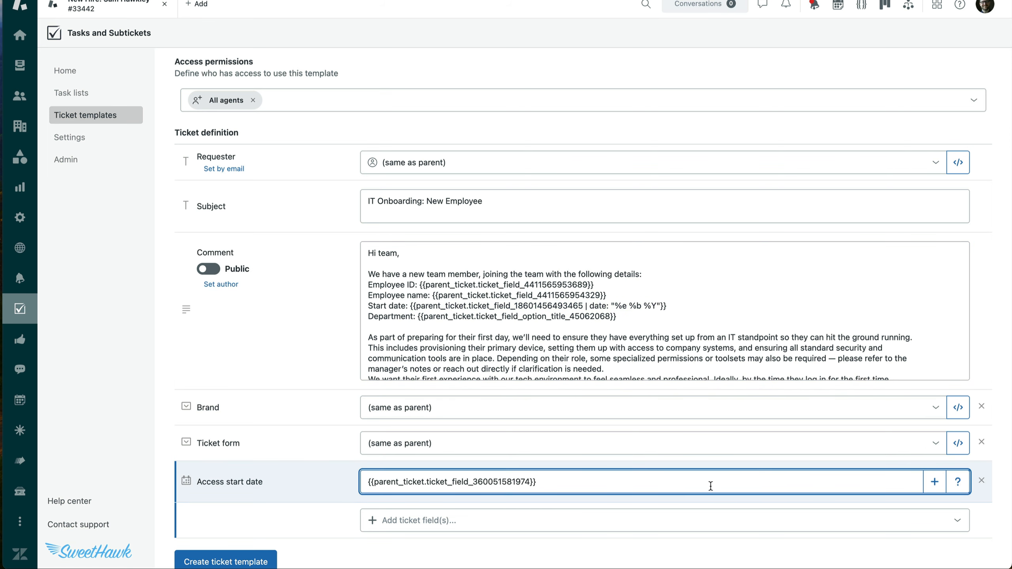
pyautogui.press('super+a')
pyautogui.press('BackSpace')
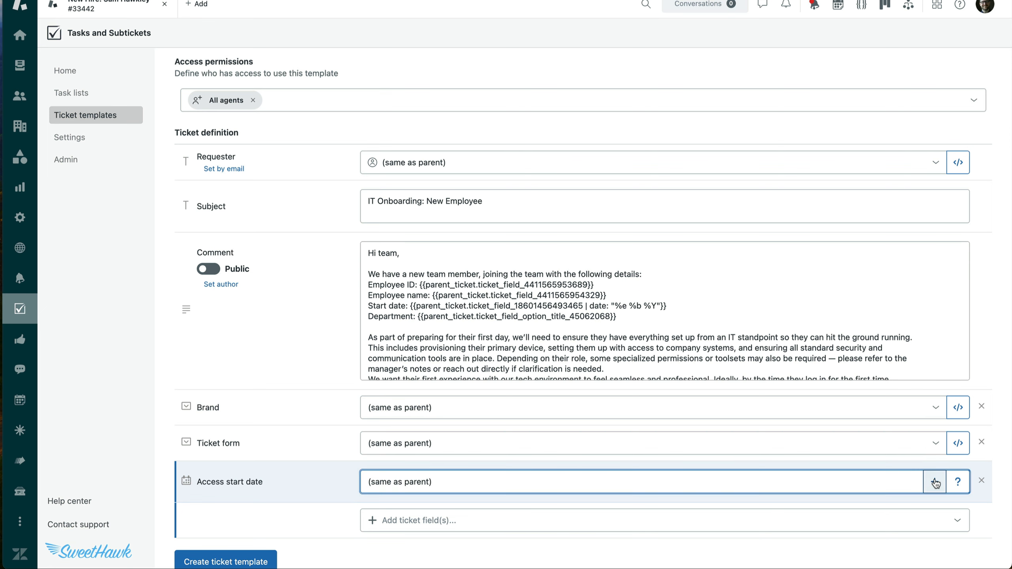
pyautogui.click(933, 481)
pyautogui.scroll(-1, 753, 327)
pyautogui.write('st')
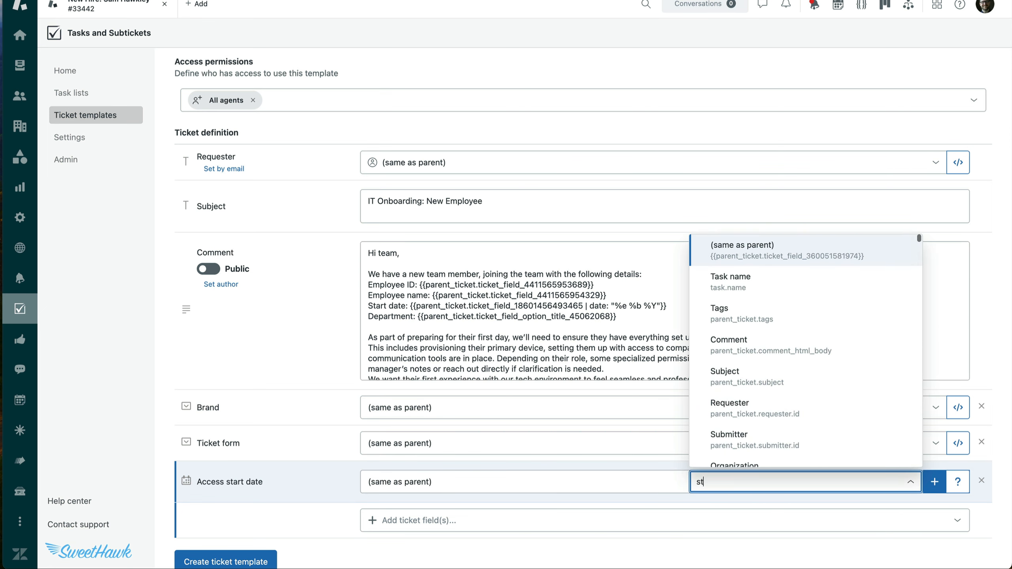
pyautogui.write('art date')
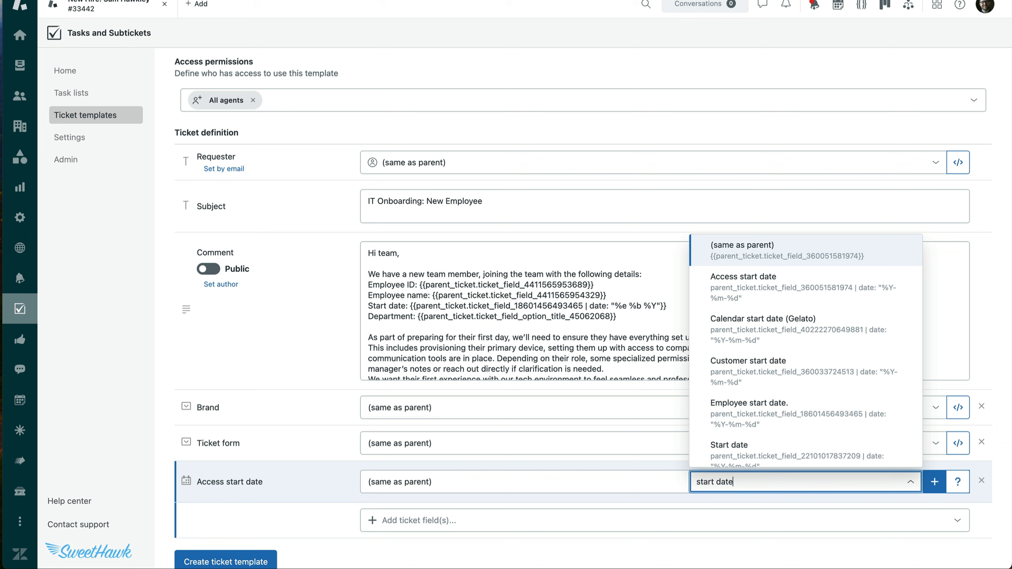
pyautogui.click(812, 417)
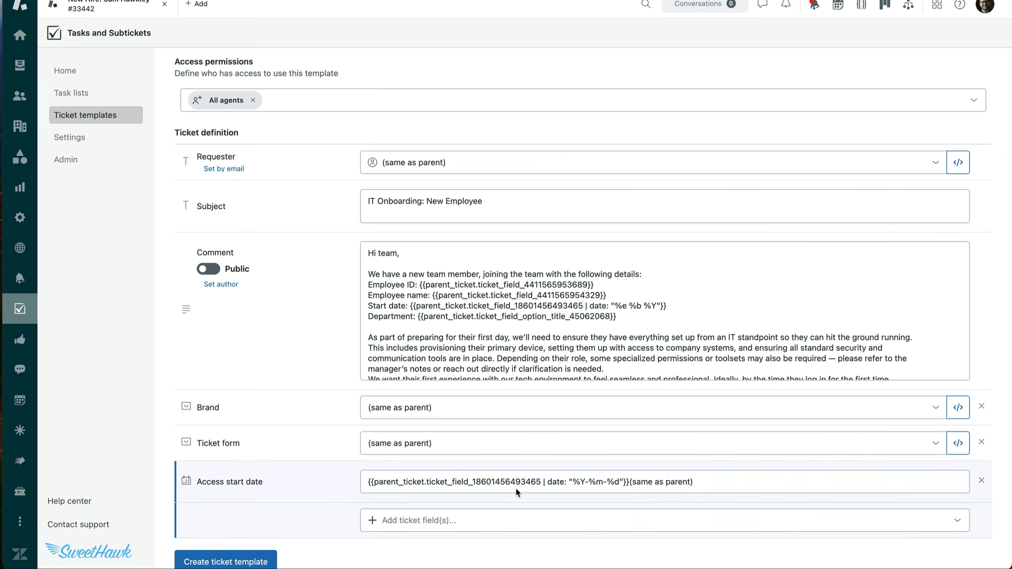
pyautogui.moveTo(631, 483); pyautogui.dragTo(719, 484)
pyautogui.press('BackSpace')
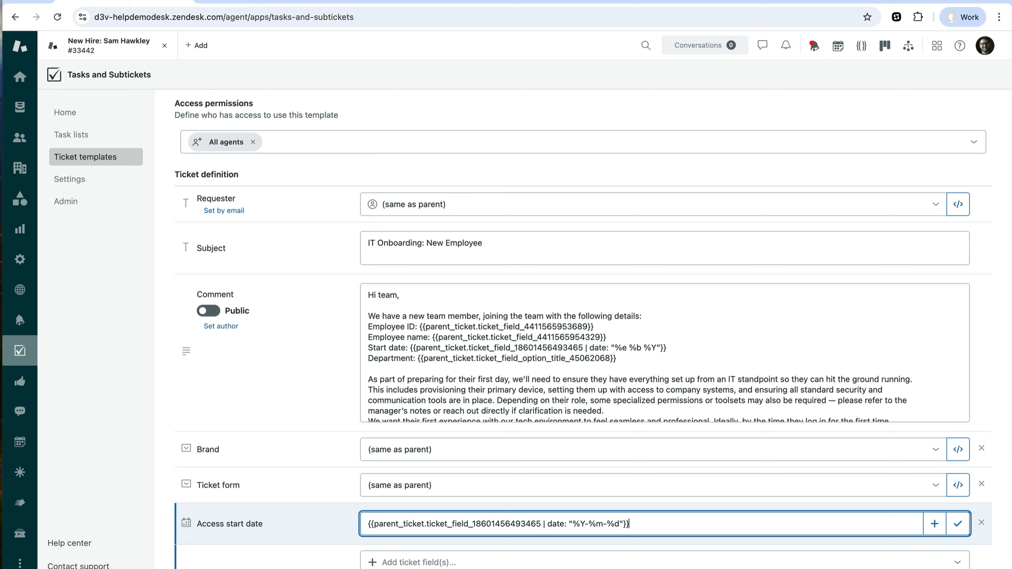
pyautogui.click(225, 562)
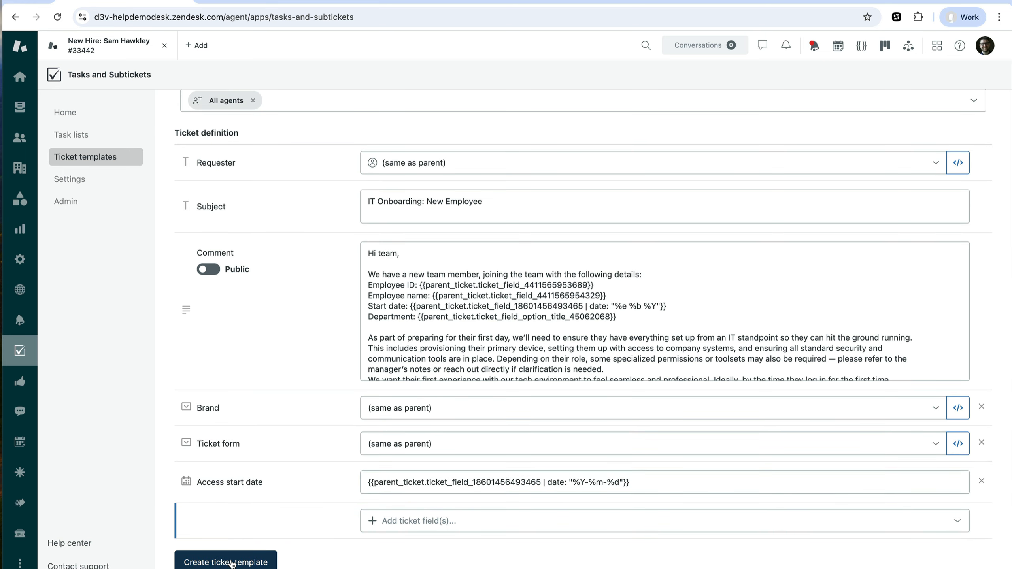
# In the New Hire parent ticket, start converting the "IT things to do" task to a new ticket with the "IT Onboarding: New Employee" template
pyautogui.click(104, 41)
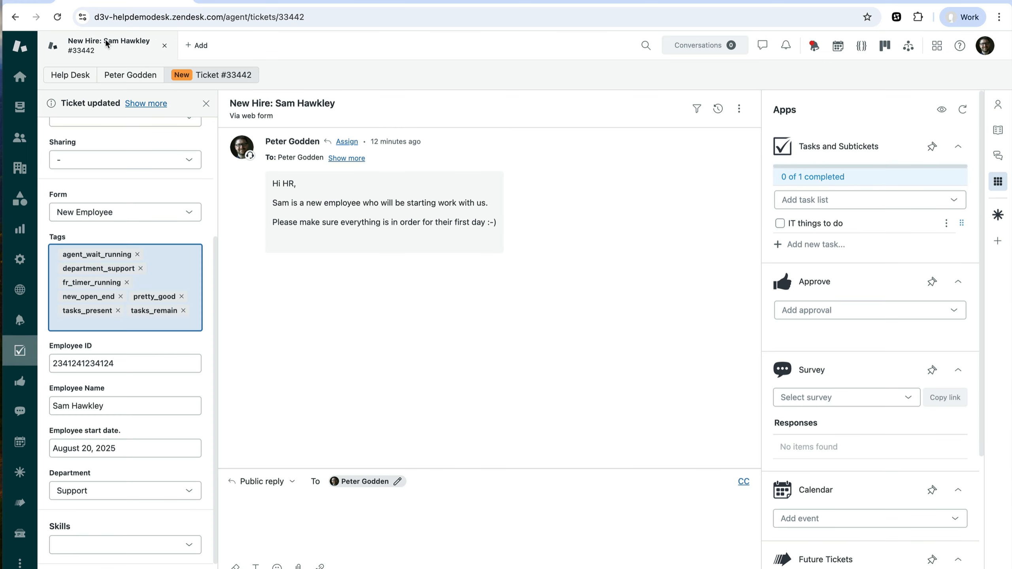
pyautogui.click(946, 224)
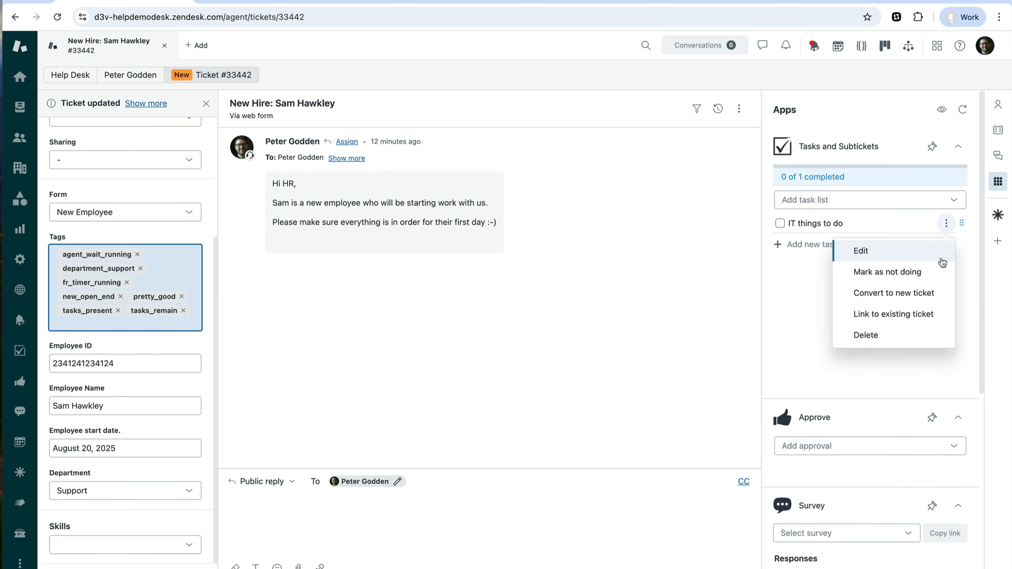
pyautogui.click(925, 292)
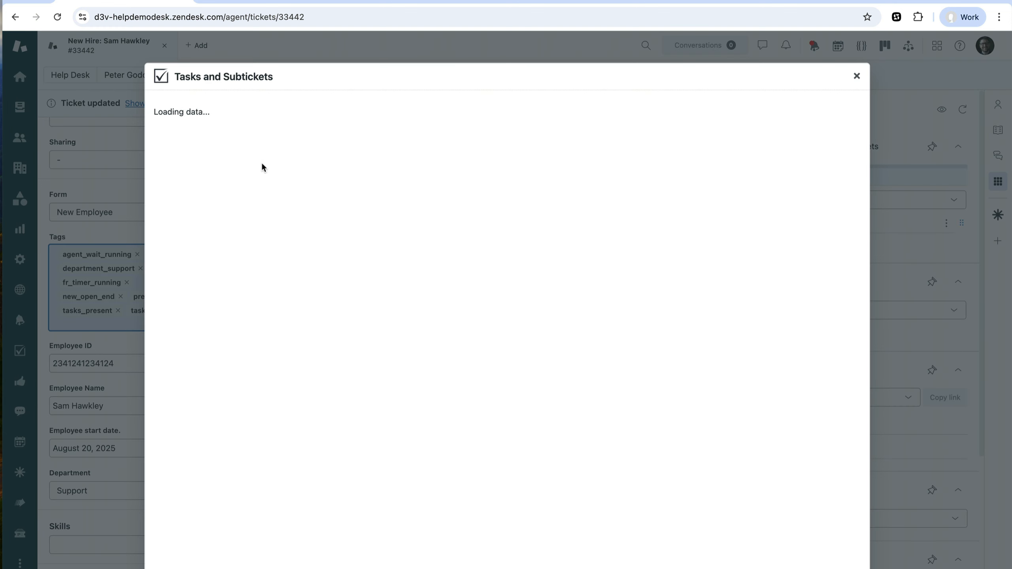
pyautogui.click(250, 134)
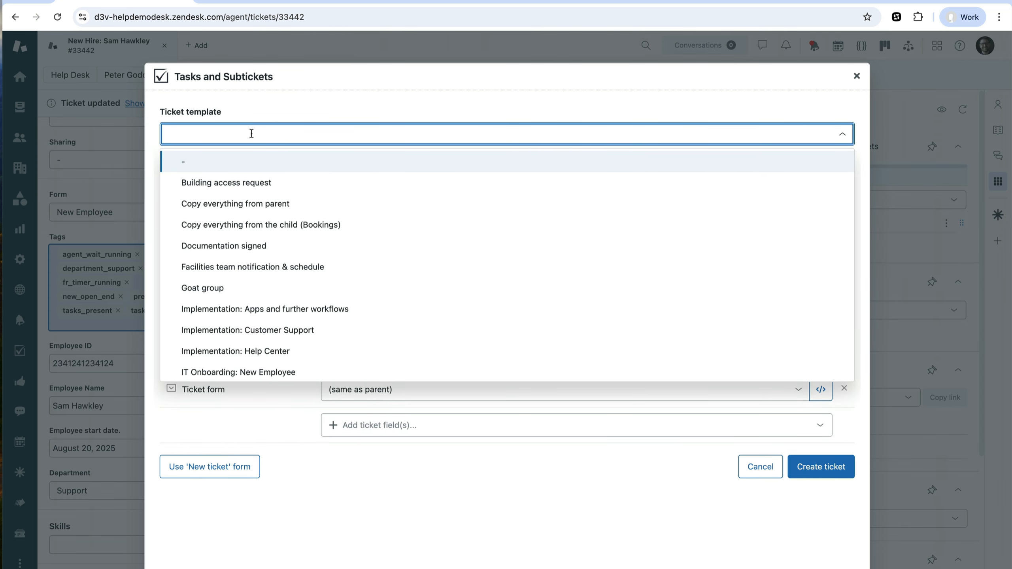
pyautogui.write('IT')
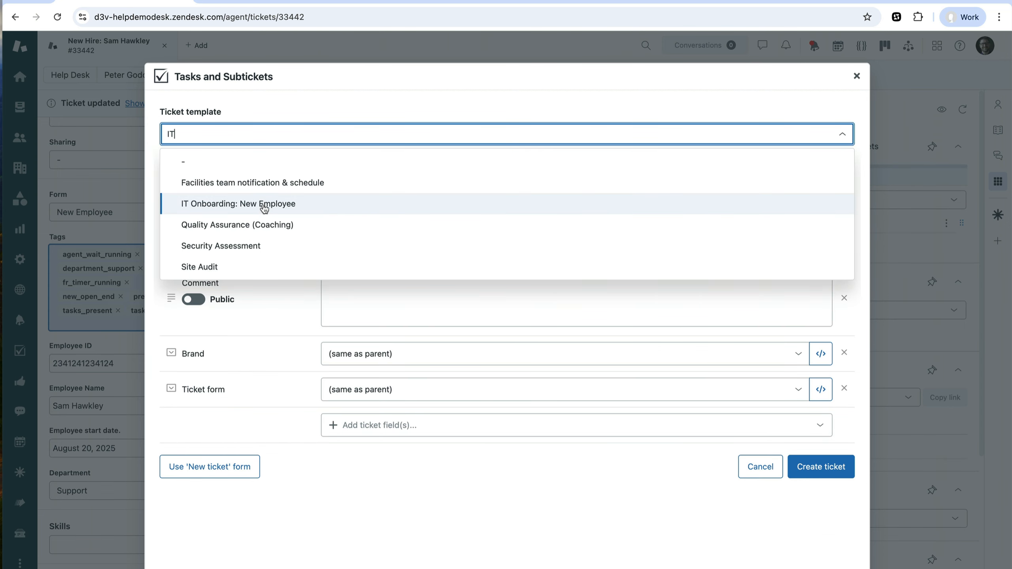
pyautogui.click(302, 205)
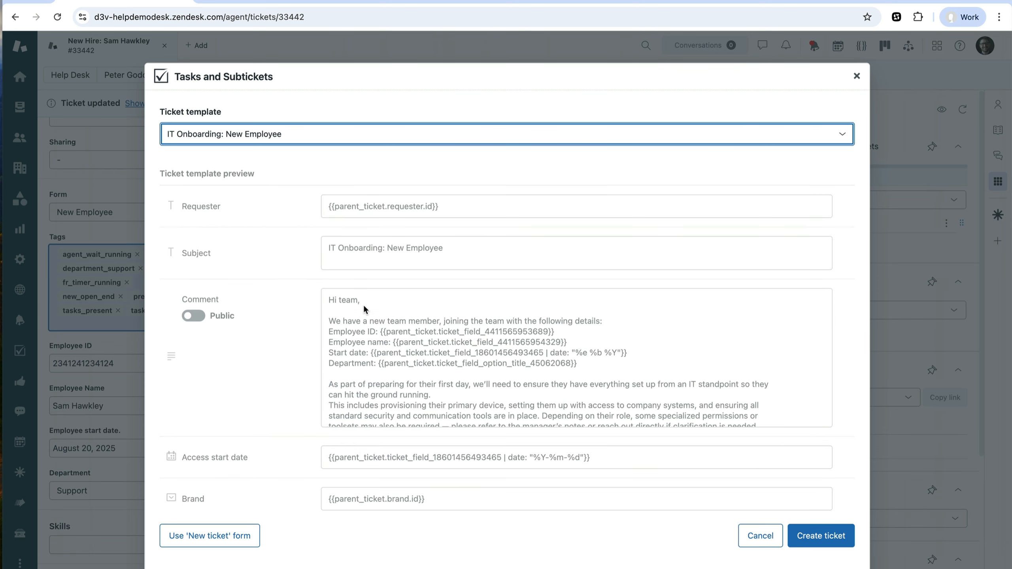
pyautogui.scroll(-3, 363, 303)
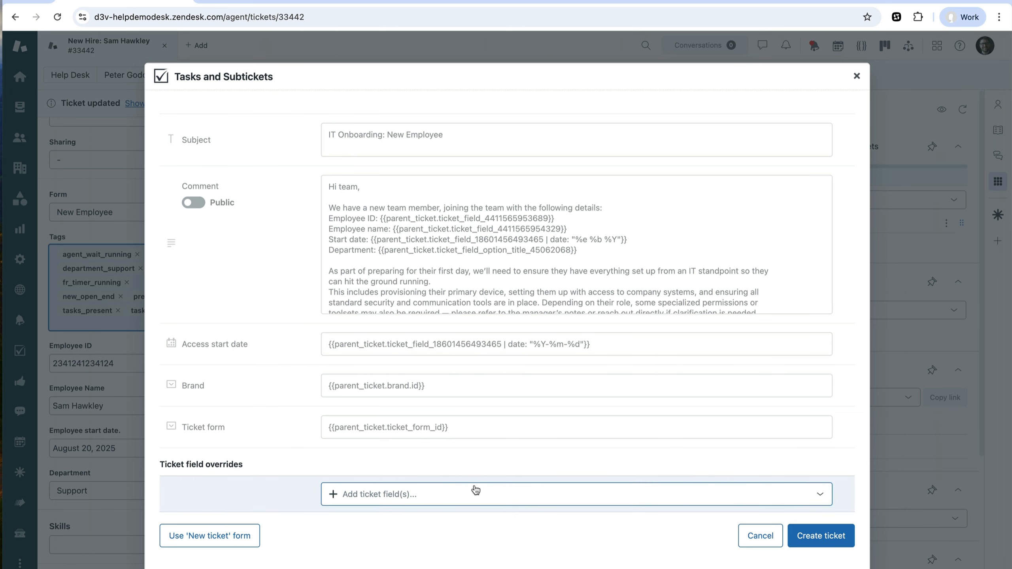
pyautogui.scroll(2, 416, 233)
pyautogui.scroll(2, 416, 230)
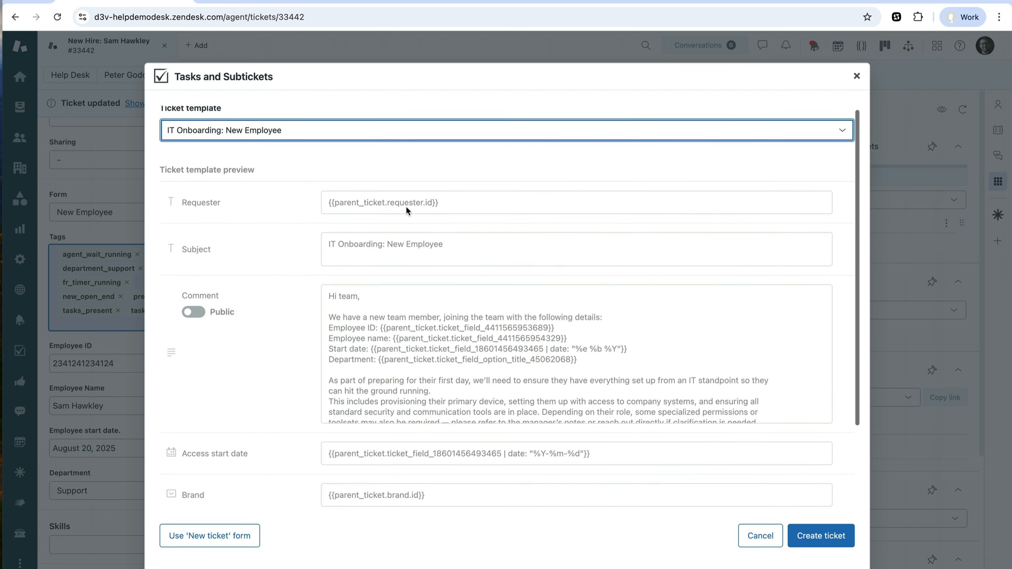
pyautogui.scroll(-4, 429, 384)
pyautogui.click(408, 494)
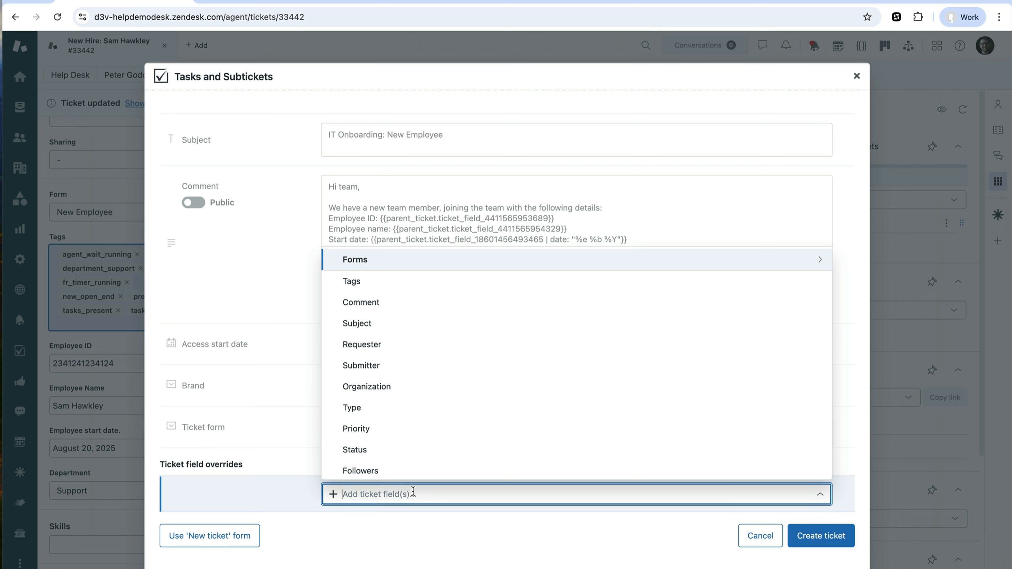
pyautogui.write('reque')
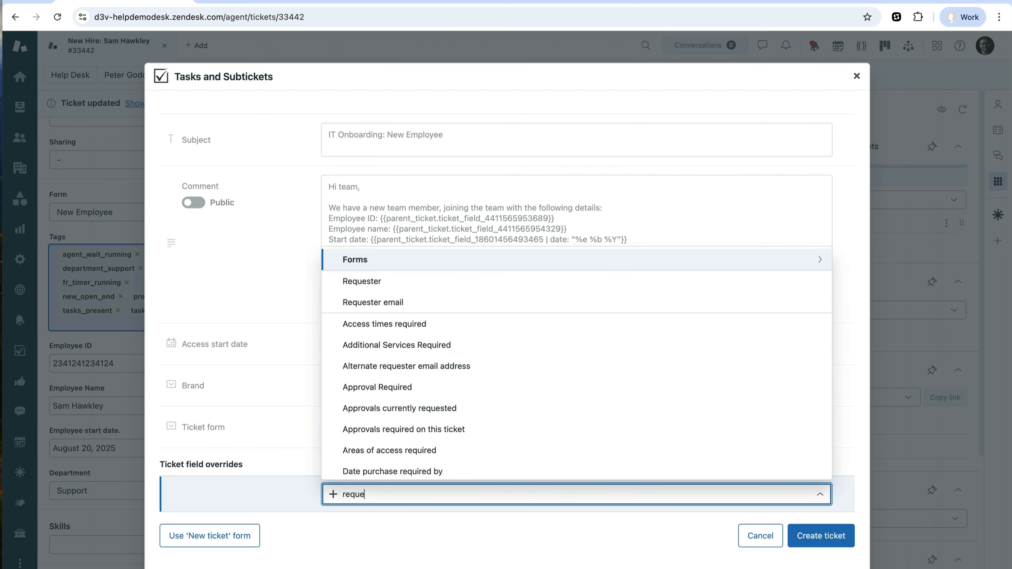
pyautogui.write('ster')
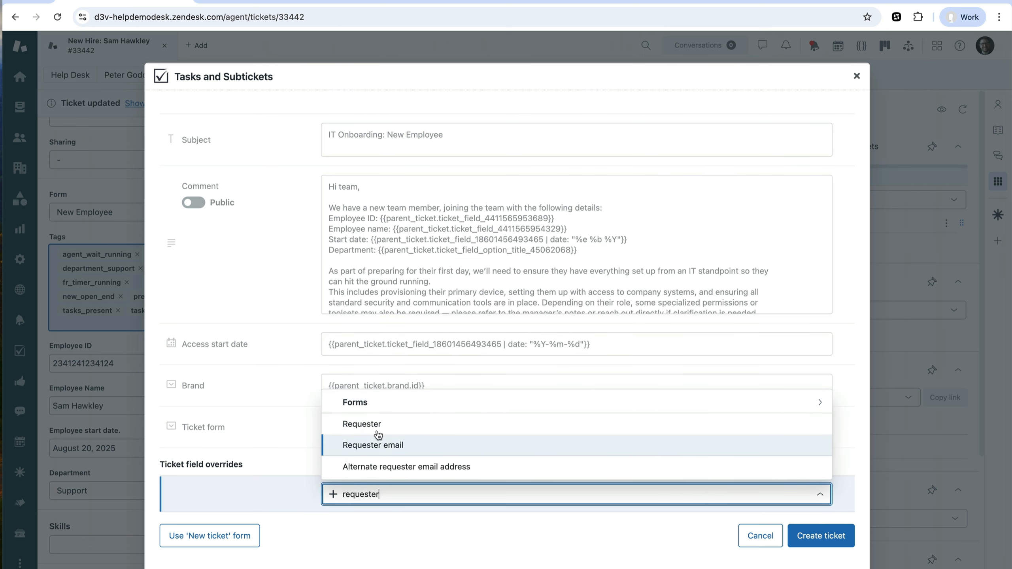
pyautogui.click(419, 454)
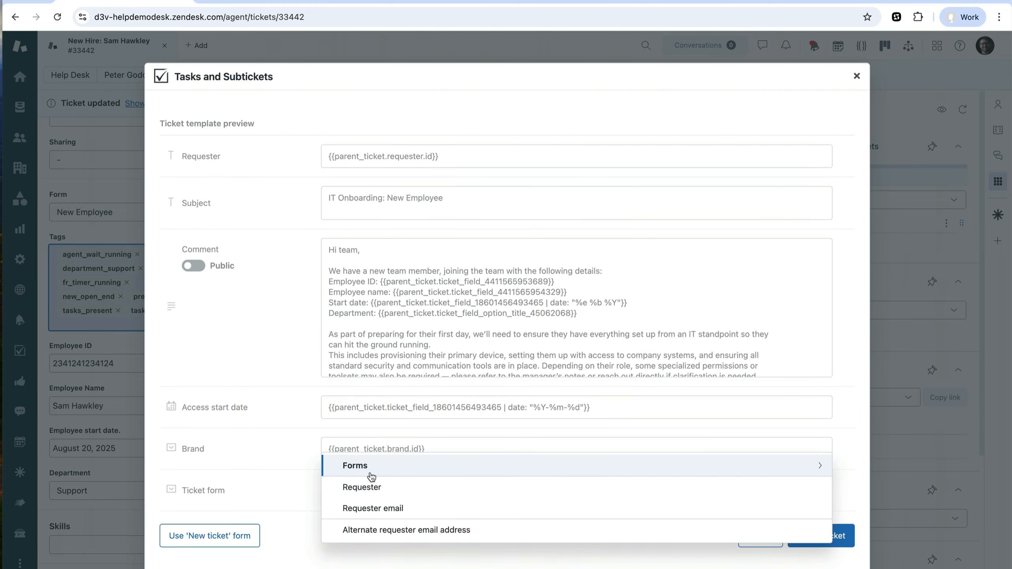
pyautogui.scroll(-2, 414, 400)
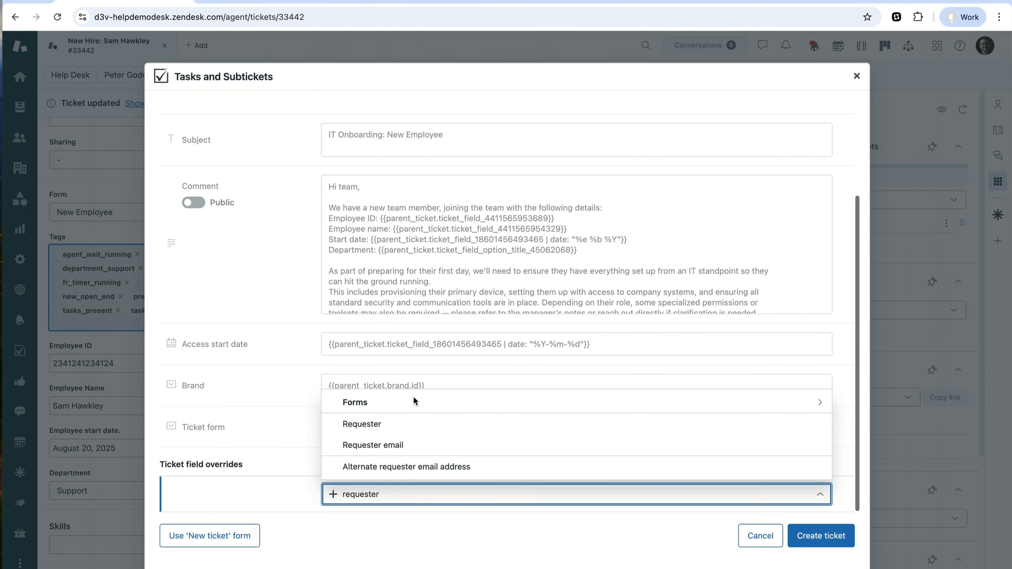
pyautogui.click(383, 423)
pyautogui.click(427, 503)
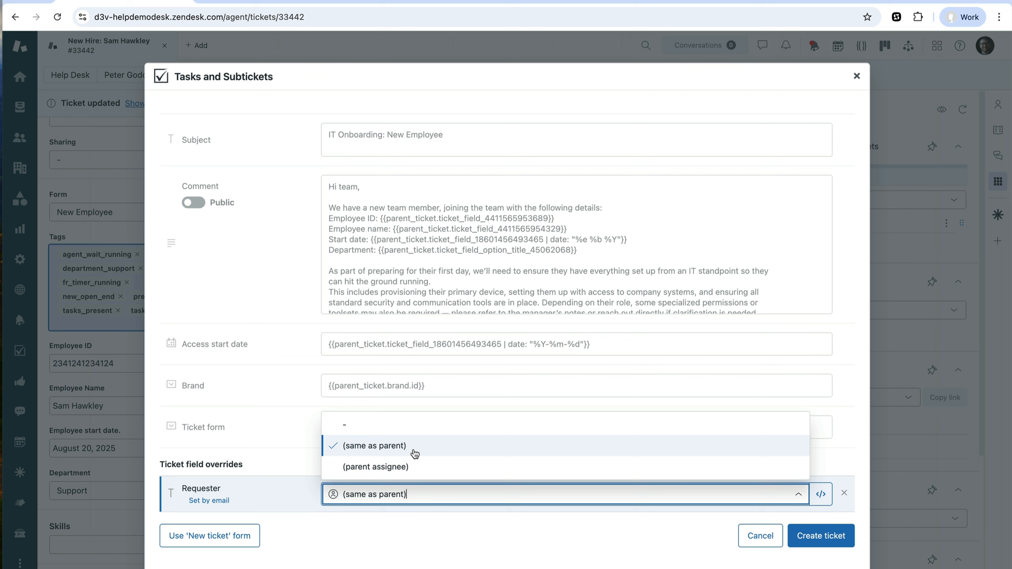
pyautogui.click(844, 492)
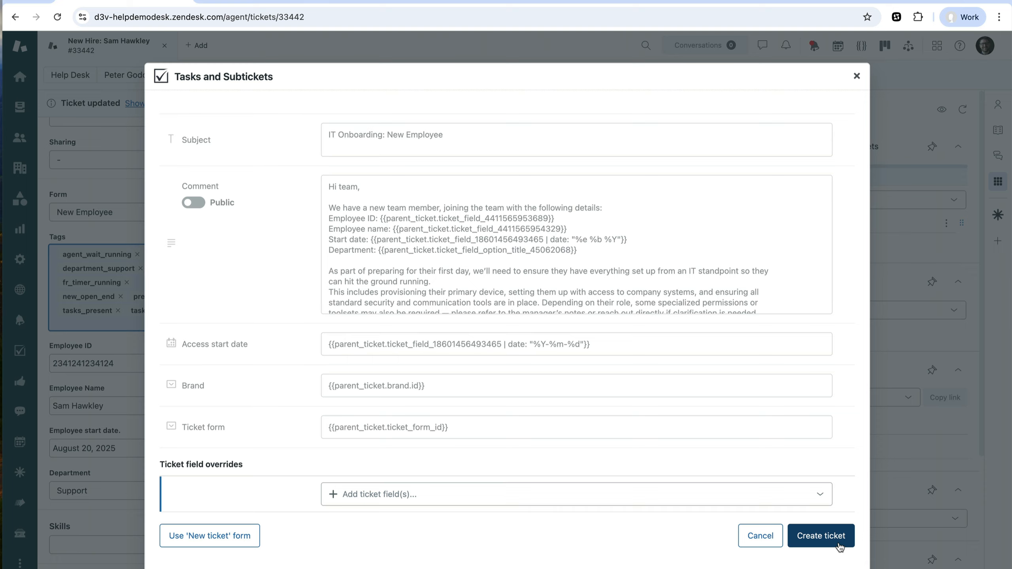
# Create the subticket from the selected template and open it from the "IT things to do" task
pyautogui.click(820, 535)
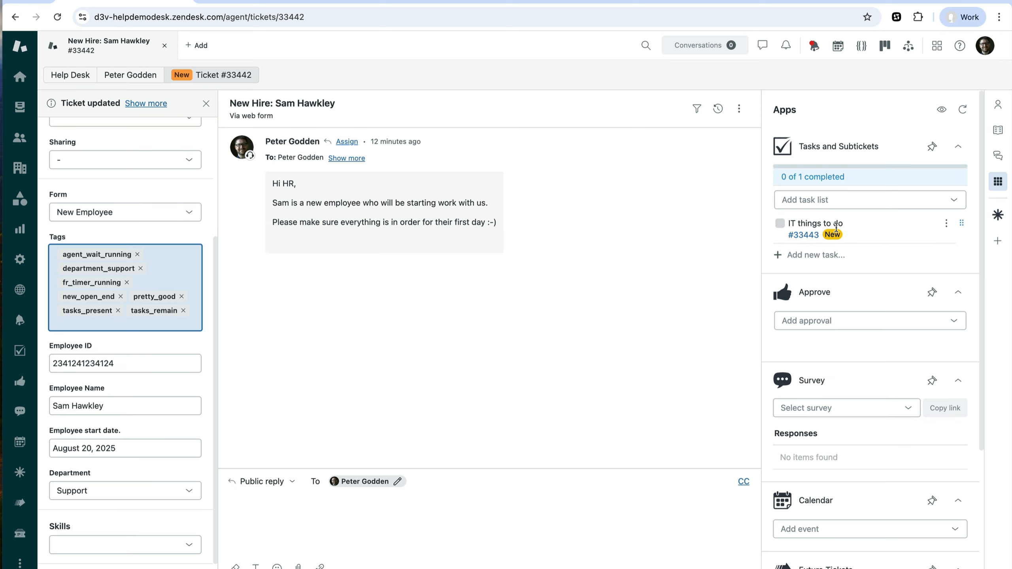
pyautogui.click(811, 236)
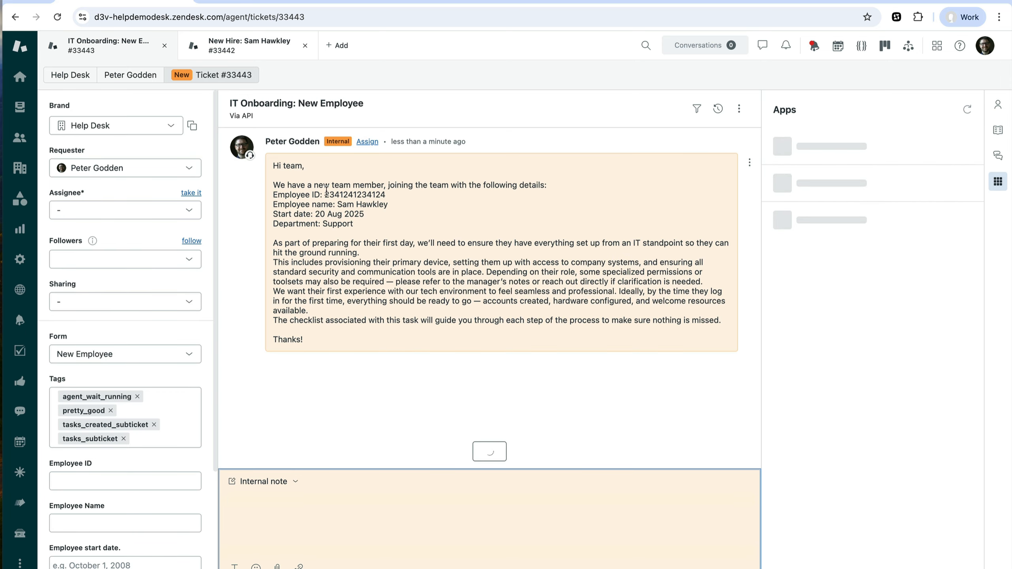
# Review the employee details in the subticket's internal comment and switch its form to IT Requests
pyautogui.moveTo(325, 194); pyautogui.dragTo(378, 225)
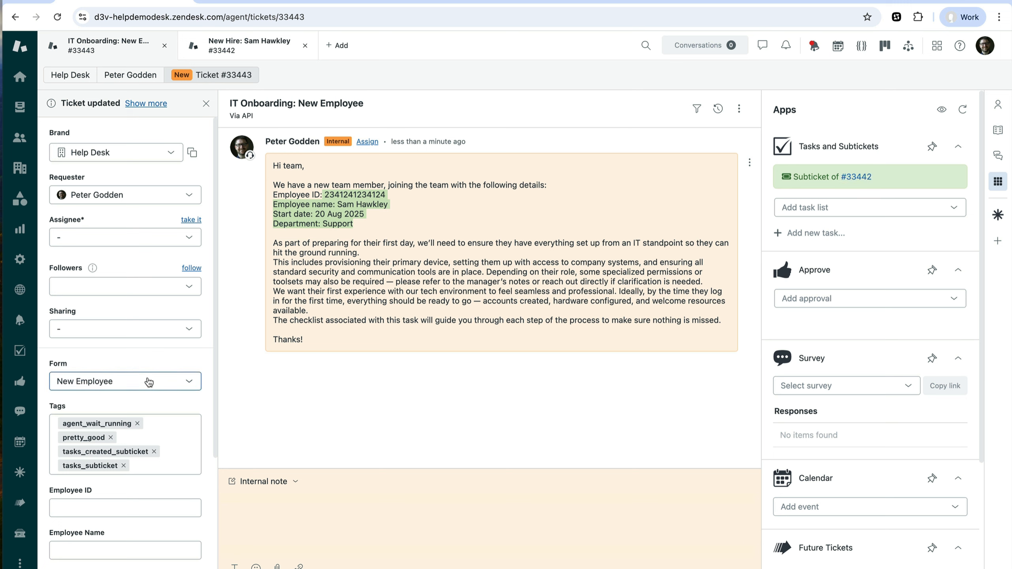
pyautogui.click(60, 378)
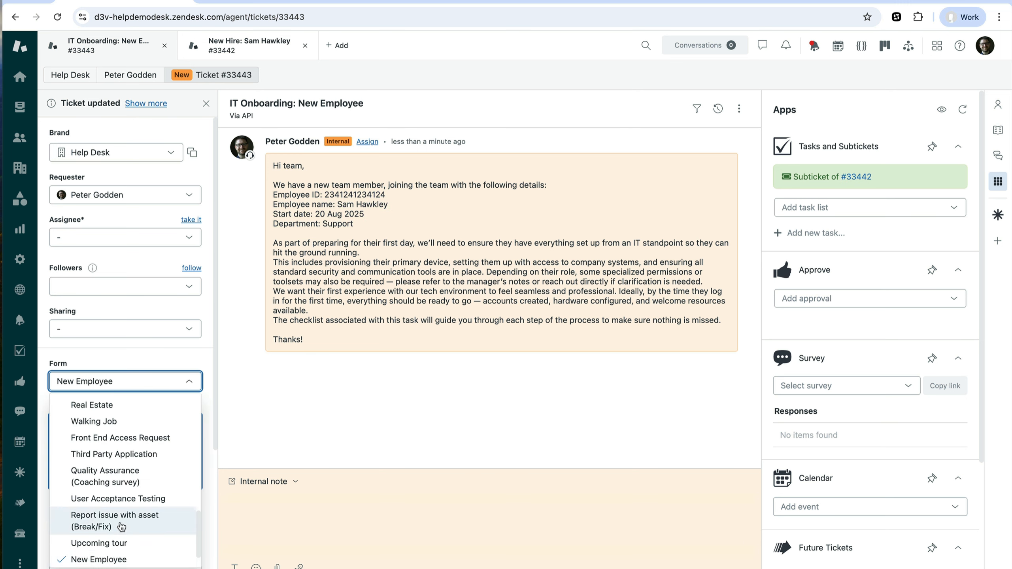
pyautogui.scroll(5, 122, 526)
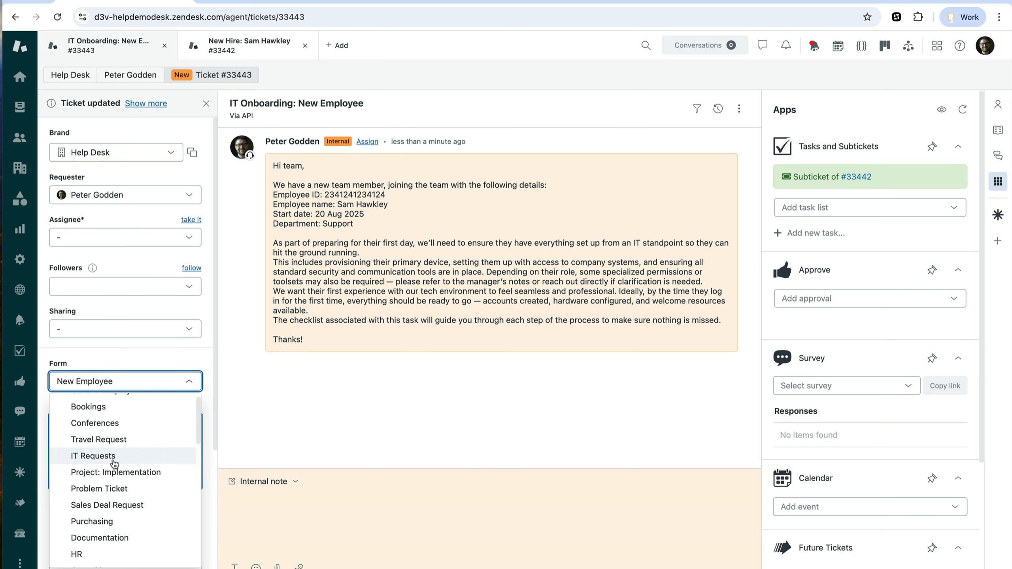
pyautogui.click(114, 456)
# Check the subticket's Access start date, and compare it with the Employee start date in the linked parent ticket
pyautogui.scroll(-6, 126, 506)
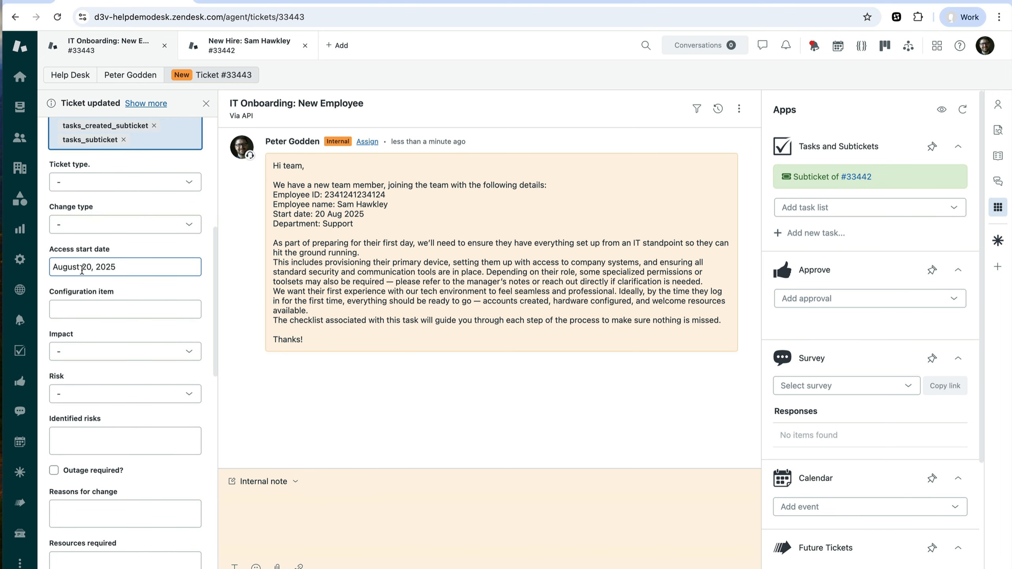
pyautogui.click(860, 178)
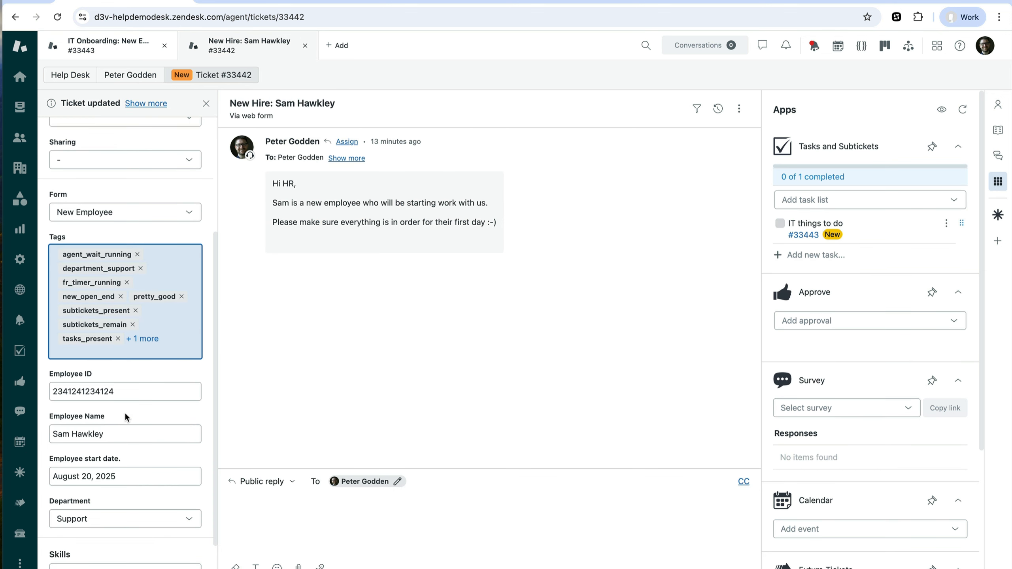
pyautogui.click(86, 478)
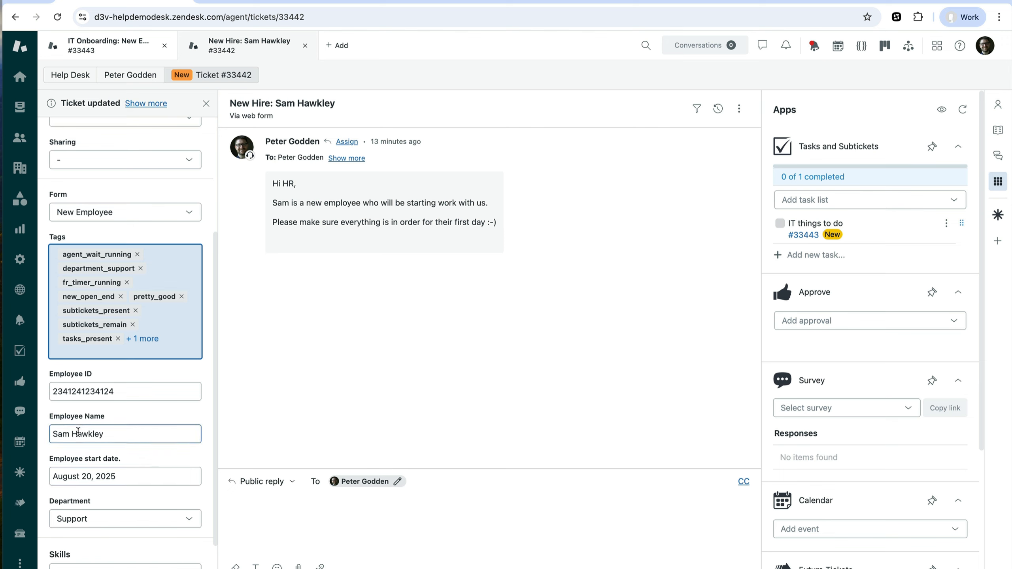
# Open the "New Hire: Onboarding" task list in the Tasks and Subtickets app for editing
pyautogui.click(20, 351)
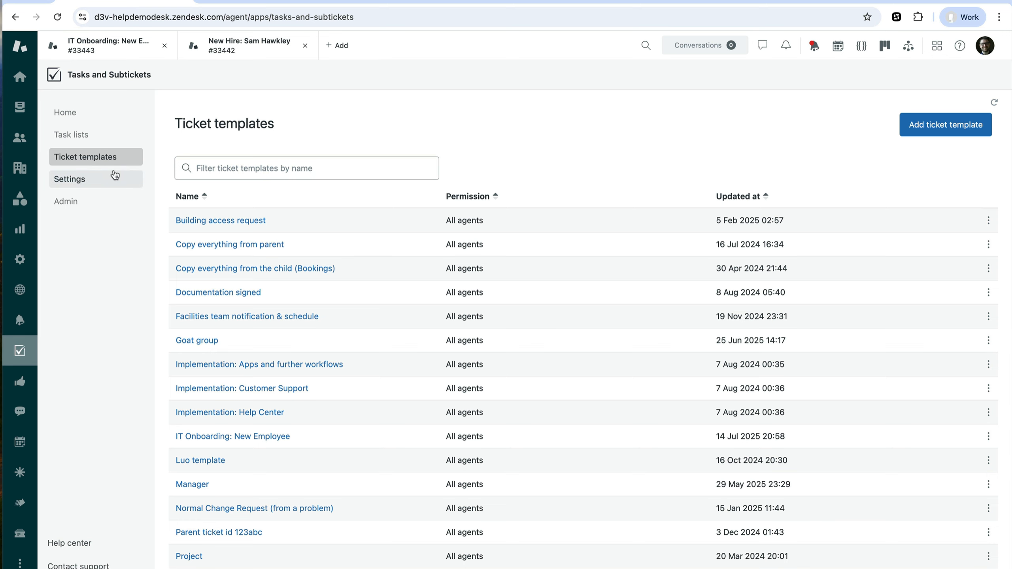
pyautogui.scroll(-2, 208, 484)
pyautogui.scroll(2, 199, 482)
pyautogui.click(104, 136)
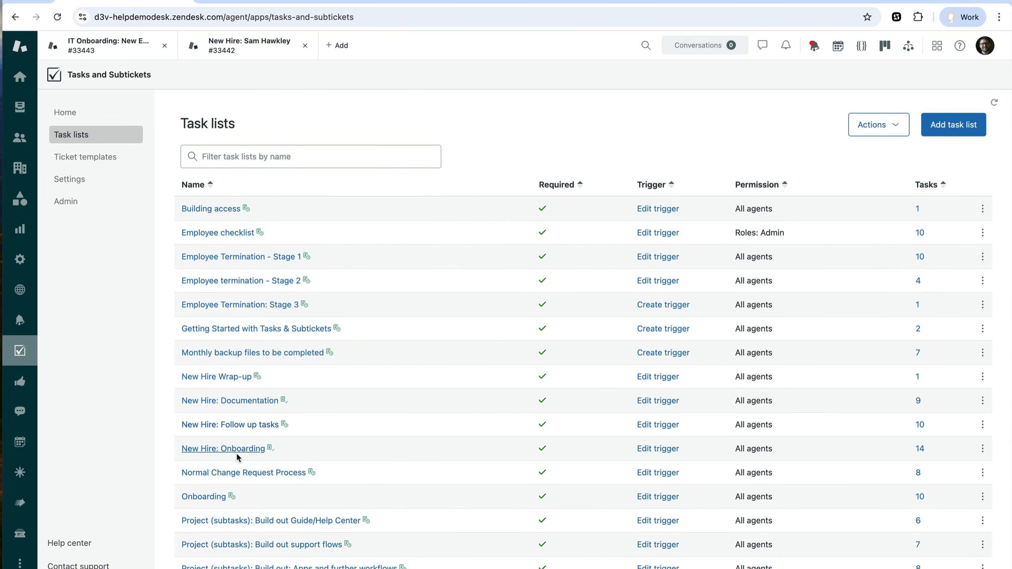
pyautogui.click(223, 449)
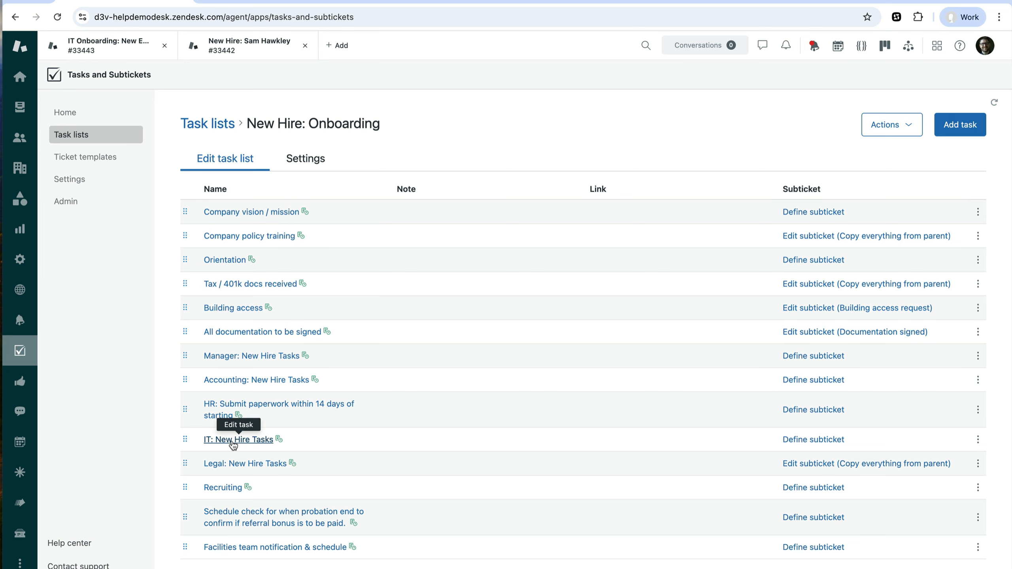
# Define the subticket for the "IT: New Hire Tasks" task using the "IT Onboarding: New Employee" ticket template
pyautogui.click(816, 439)
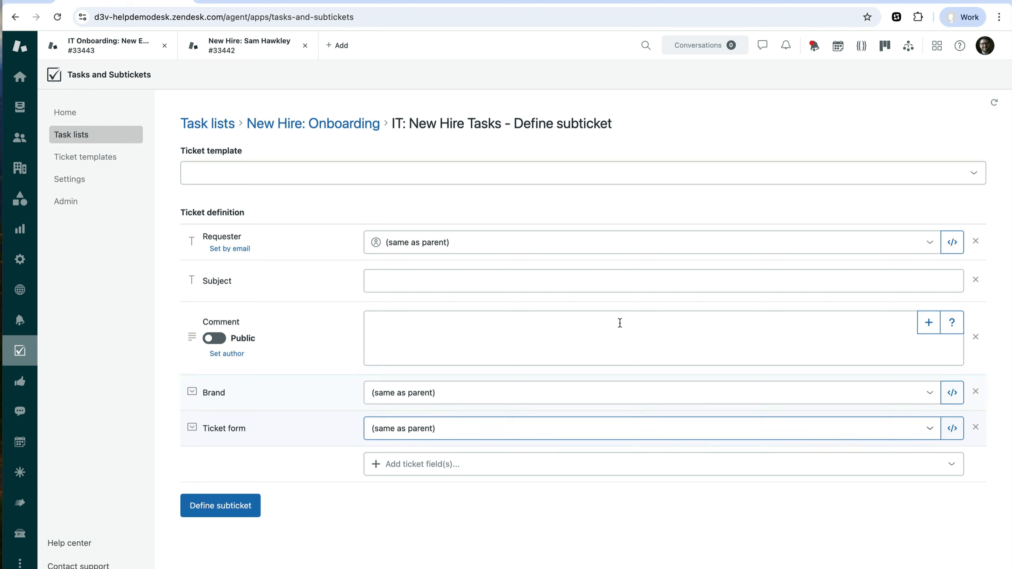
pyautogui.click(494, 174)
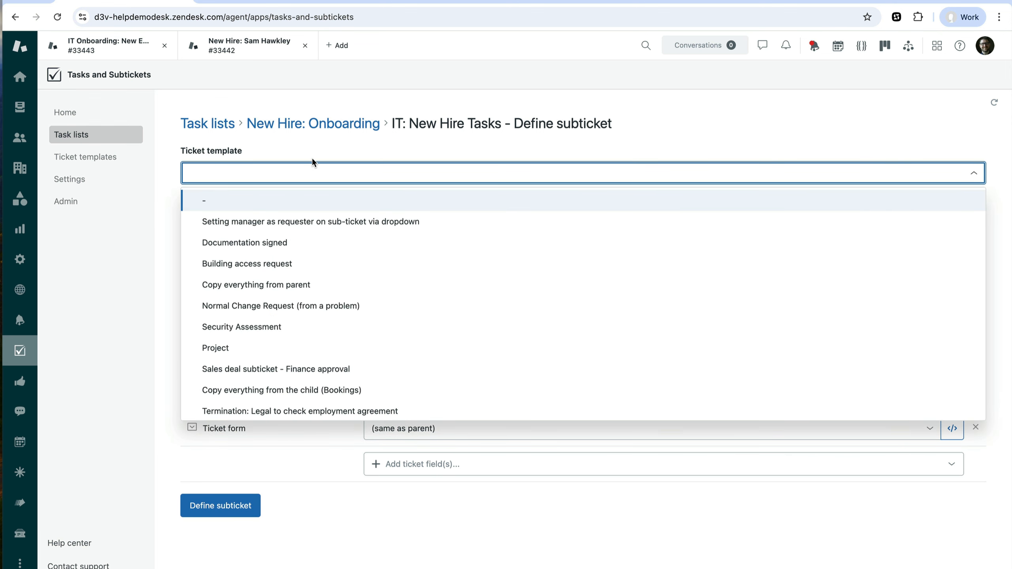
pyautogui.write('IT')
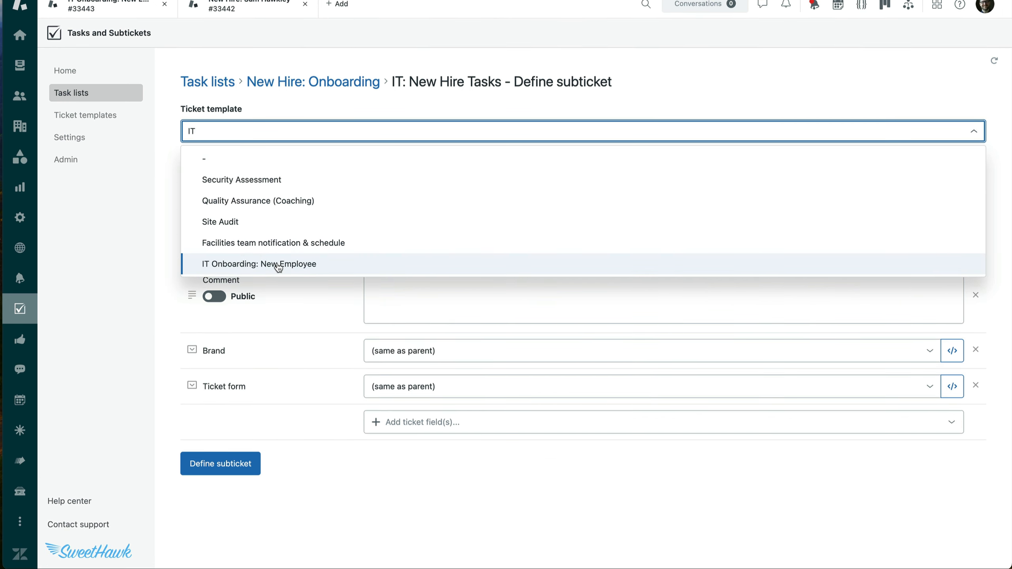
pyautogui.click(278, 274)
pyautogui.scroll(-3, 294, 414)
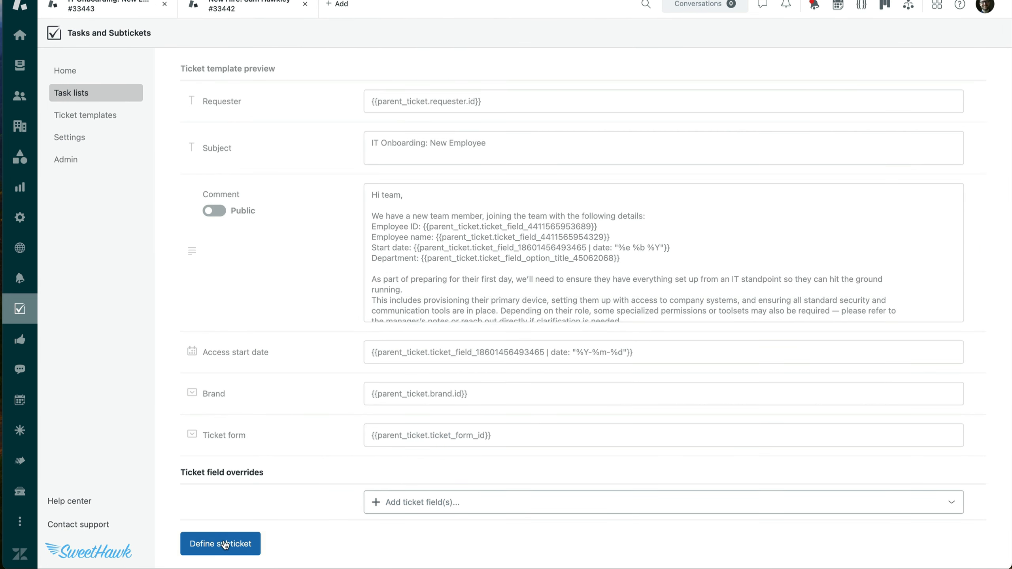
pyautogui.click(223, 545)
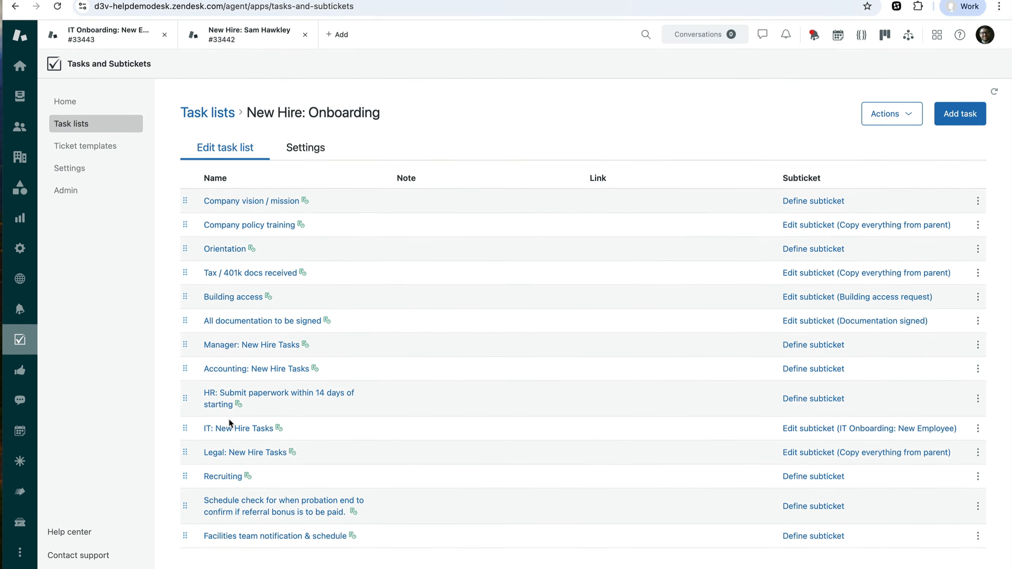
# Create a new ticket, apply the "New Hire" macro from DEMO > Tasks, and submit it as New
pyautogui.click(339, 46)
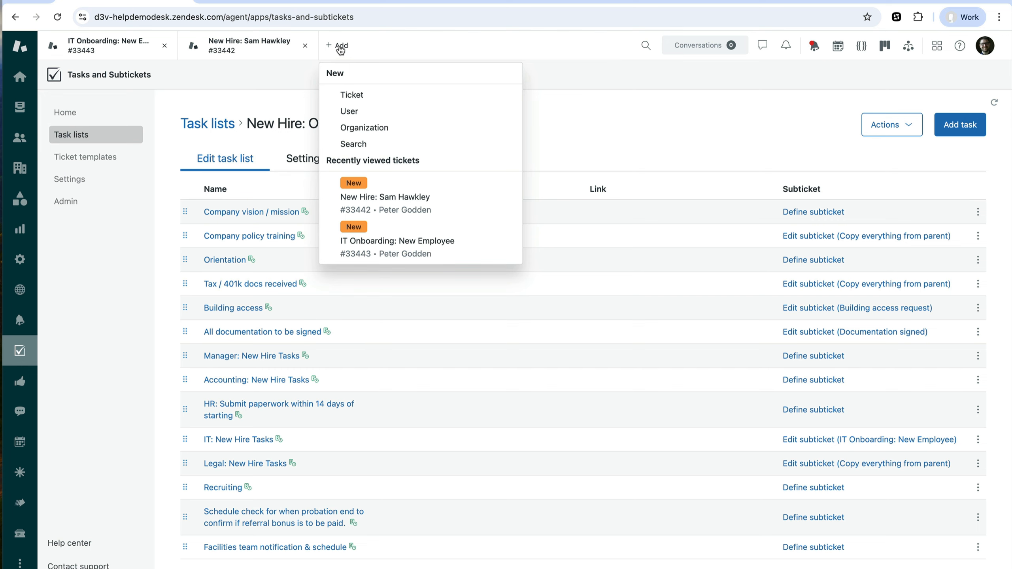
pyautogui.click(340, 46)
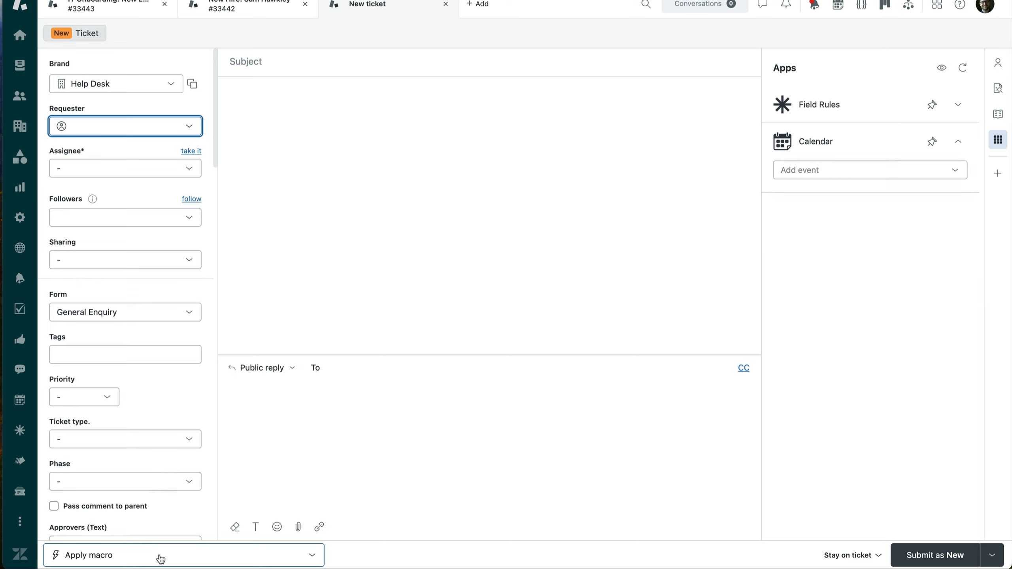
pyautogui.click(160, 558)
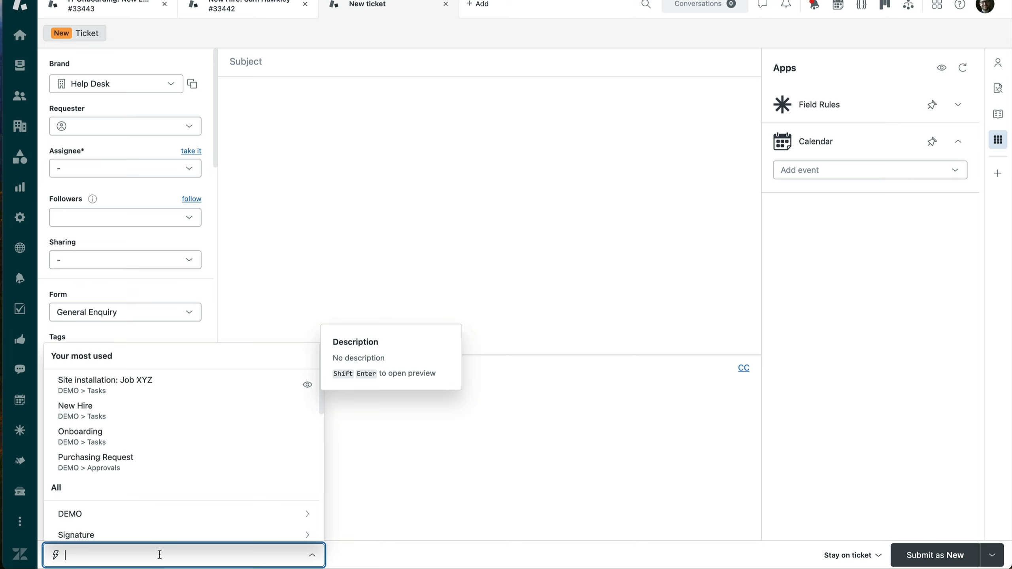
pyautogui.write('new hire')
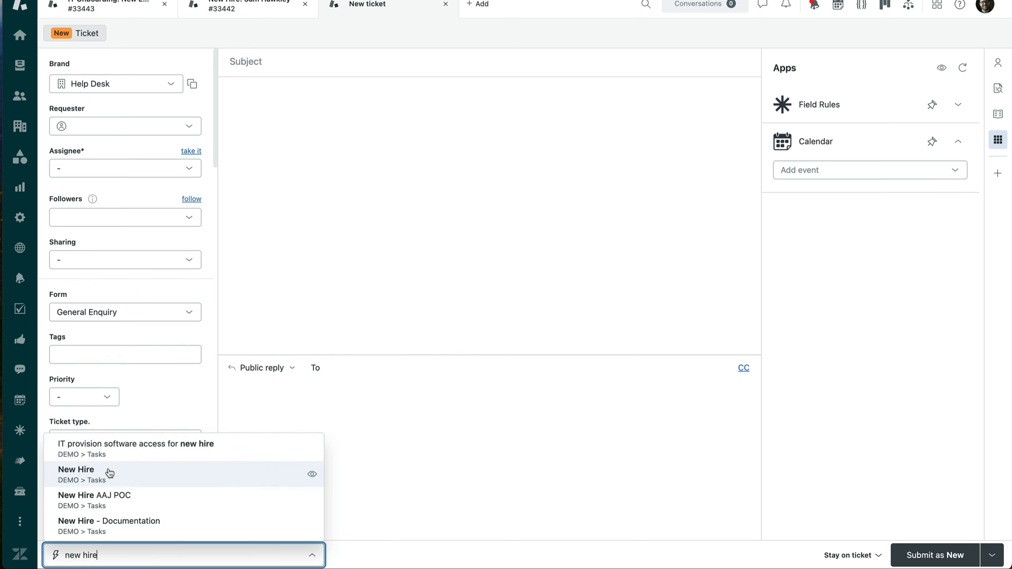
pyautogui.click(109, 473)
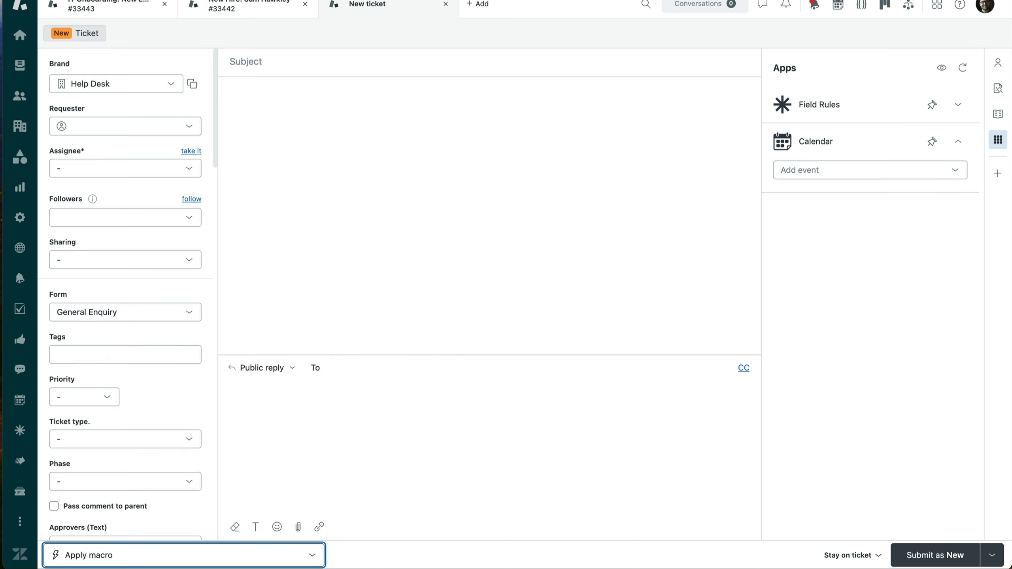
pyautogui.click(937, 554)
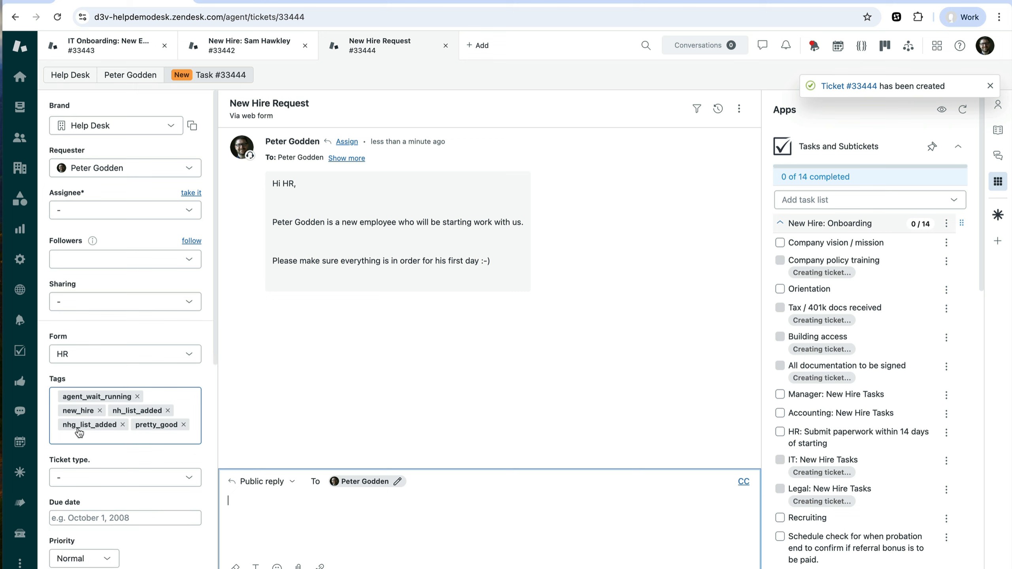
# Review the new ticket's onboarding tasks and fields, then open the subticket of the "IT: New Hire Tasks" task
pyautogui.scroll(-3, 862, 293)
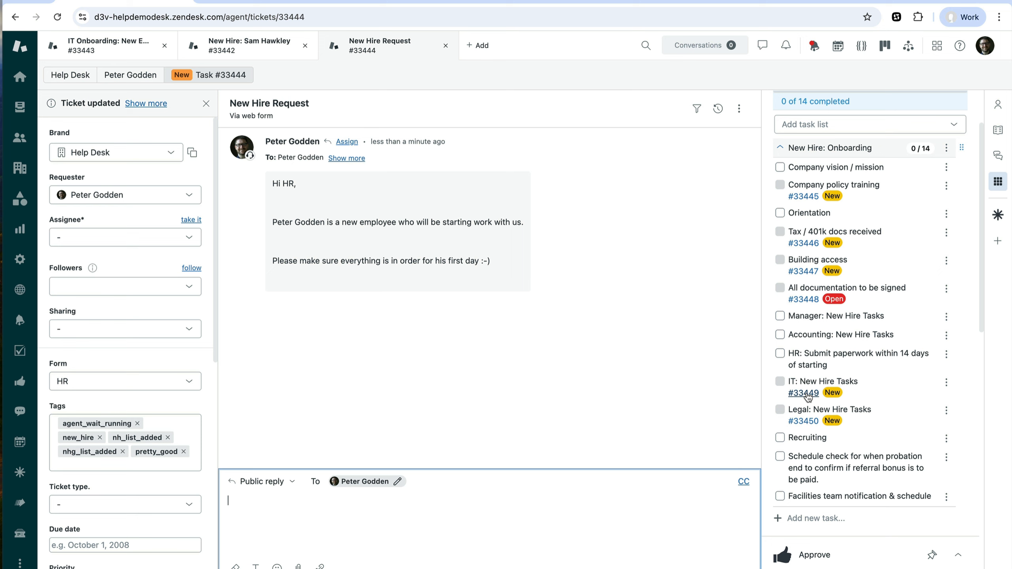
pyautogui.scroll(-5, 129, 438)
pyautogui.scroll(-1, 129, 438)
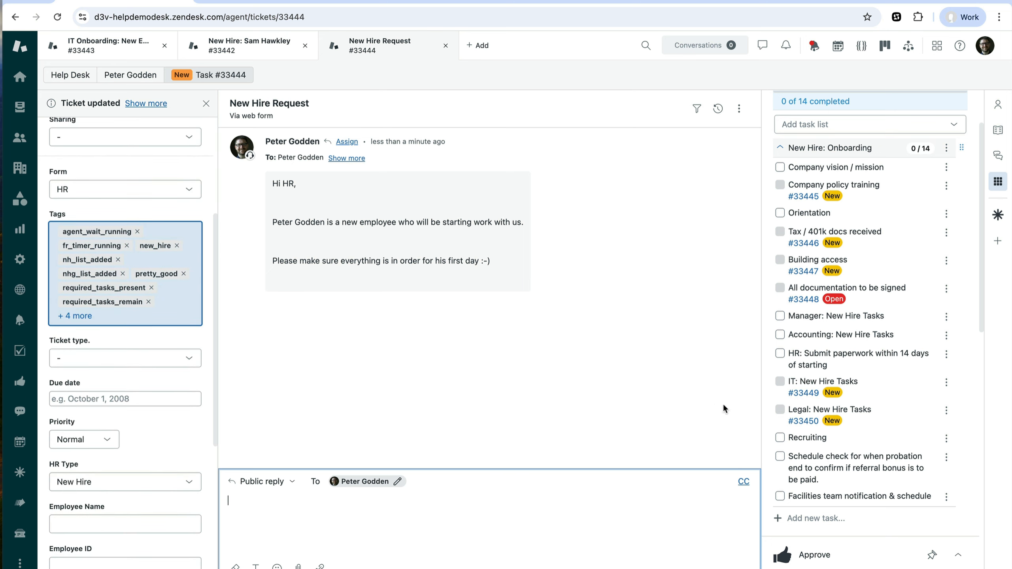
pyautogui.click(803, 393)
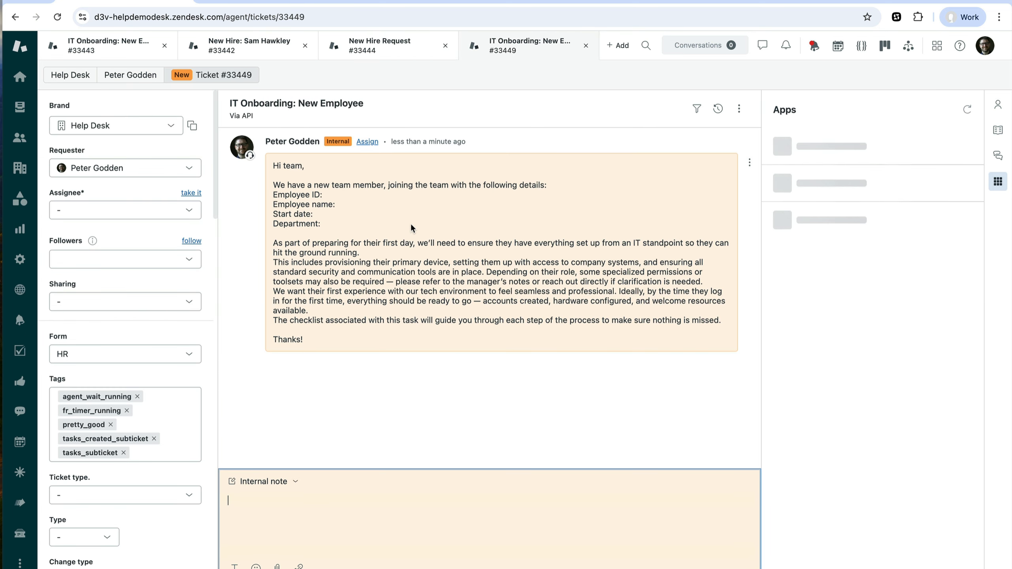
# Examine the template comment in the IT onboarding subticket and return to its parent ticket
pyautogui.moveTo(272, 176); pyautogui.dragTo(490, 346)
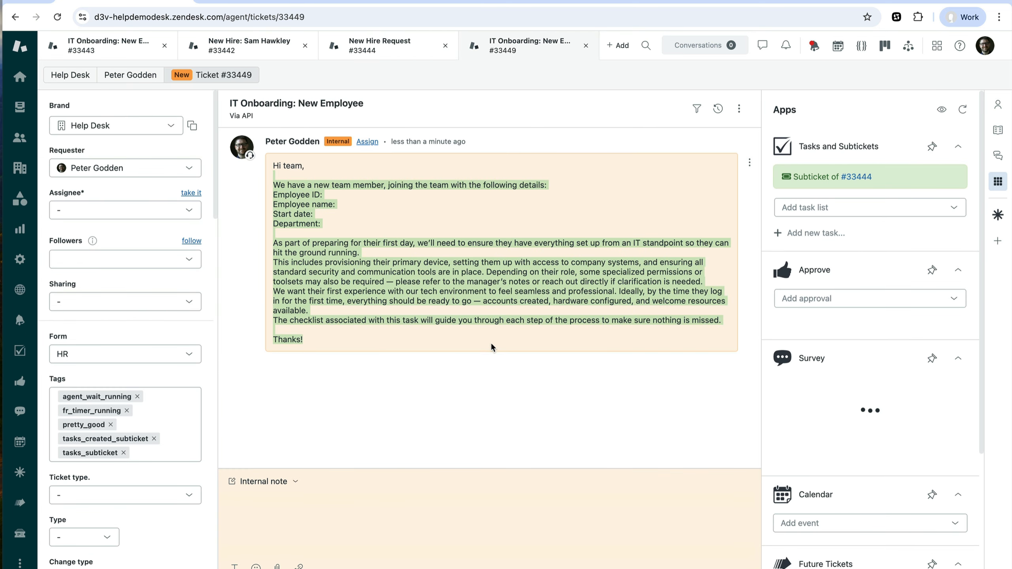
pyautogui.click(490, 343)
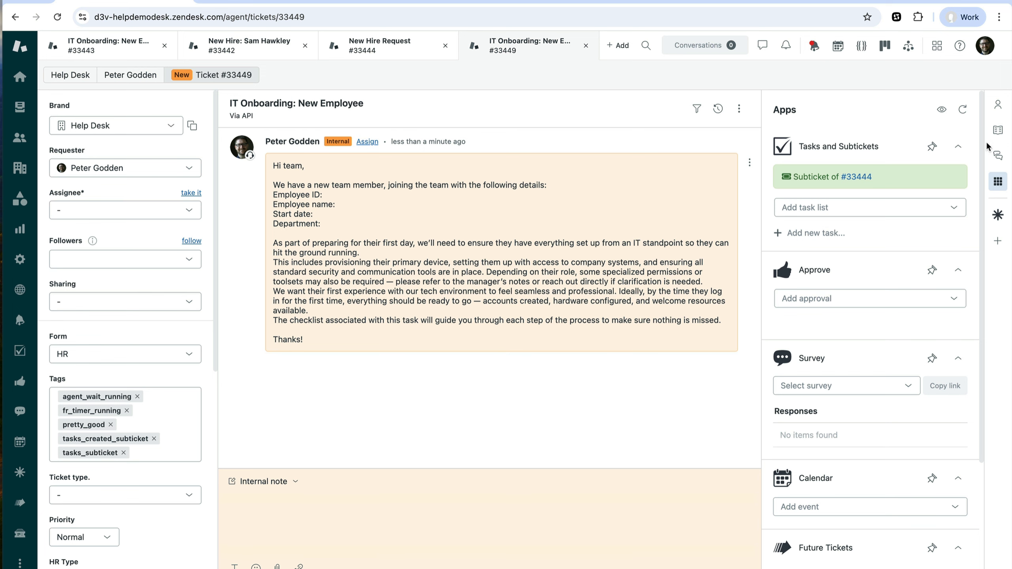
pyautogui.click(860, 177)
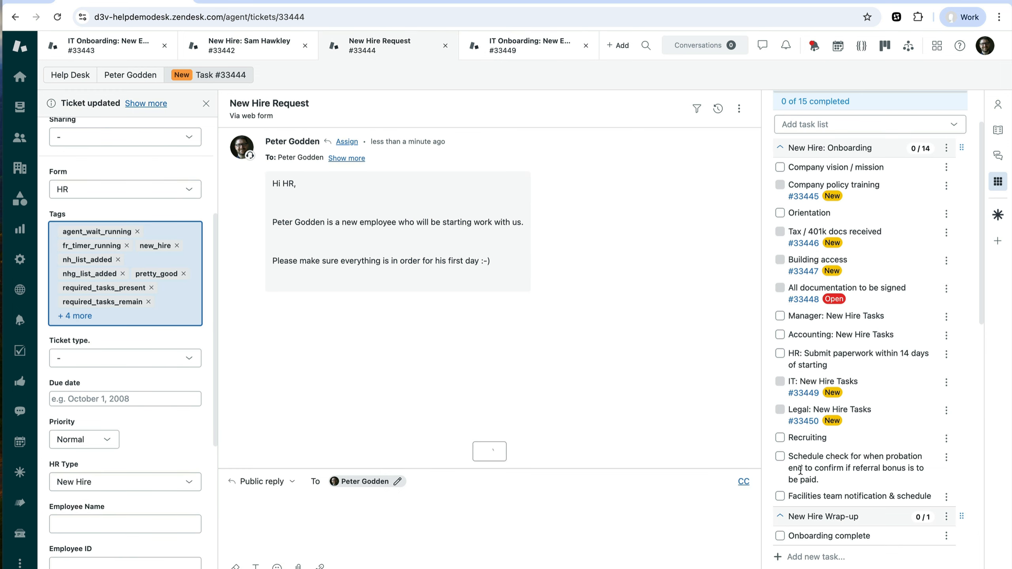